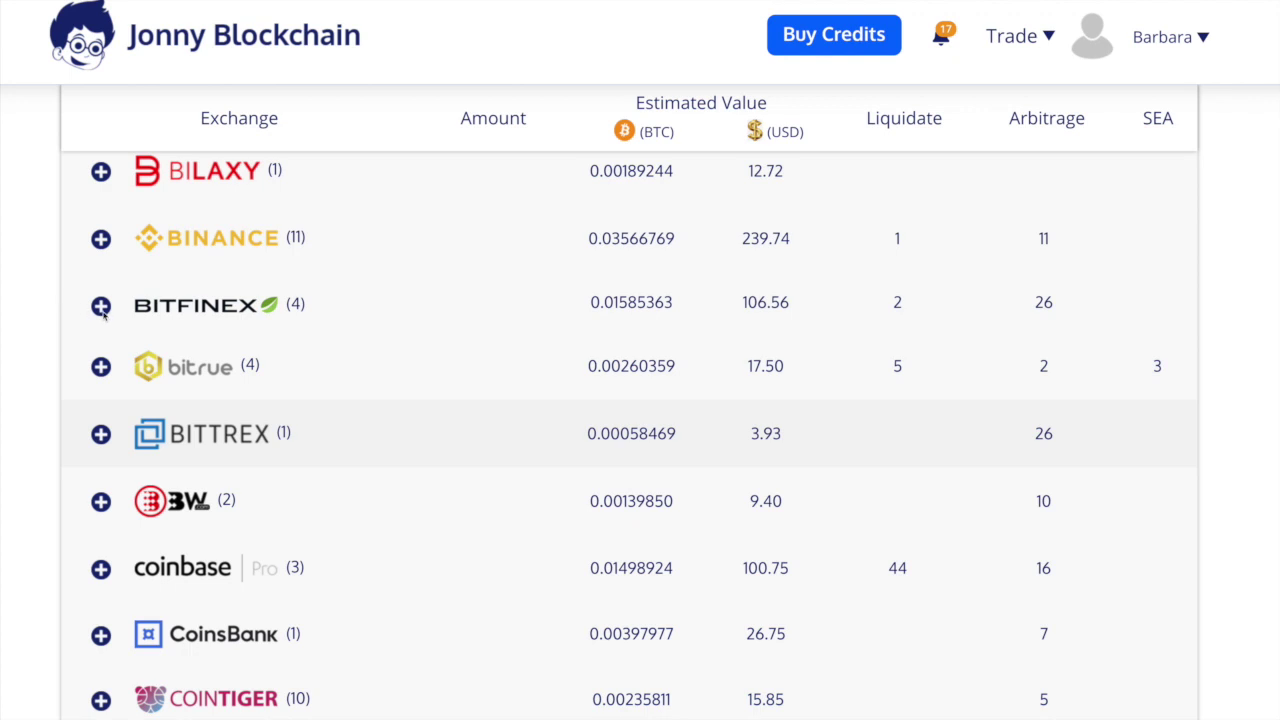
Expand the BITFINEX row to list its BTC, EUR, MAN, RBT and USD balances.
left_click(101, 306)
scroll(904, 553, "down", 1)
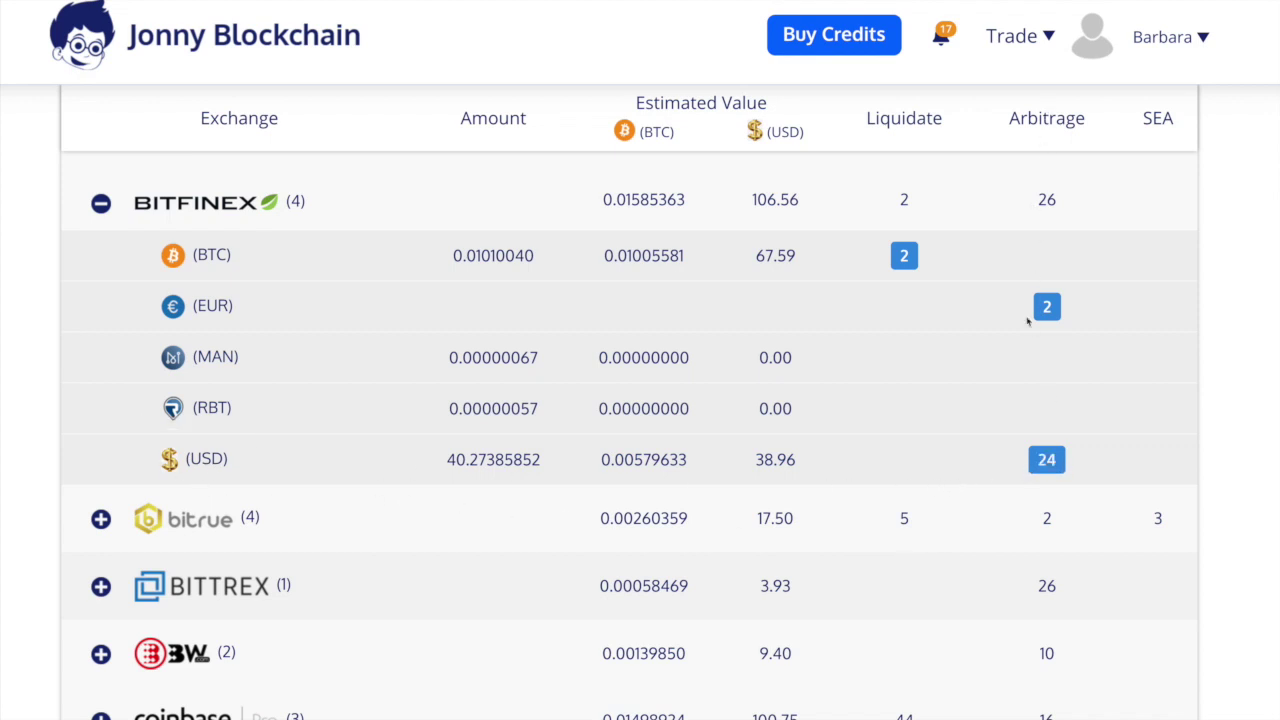
List the 24 Bitfinex USD arbitrage routes and buy the first EXMO route using the full 40.27 USD balance.
left_click(1046, 461)
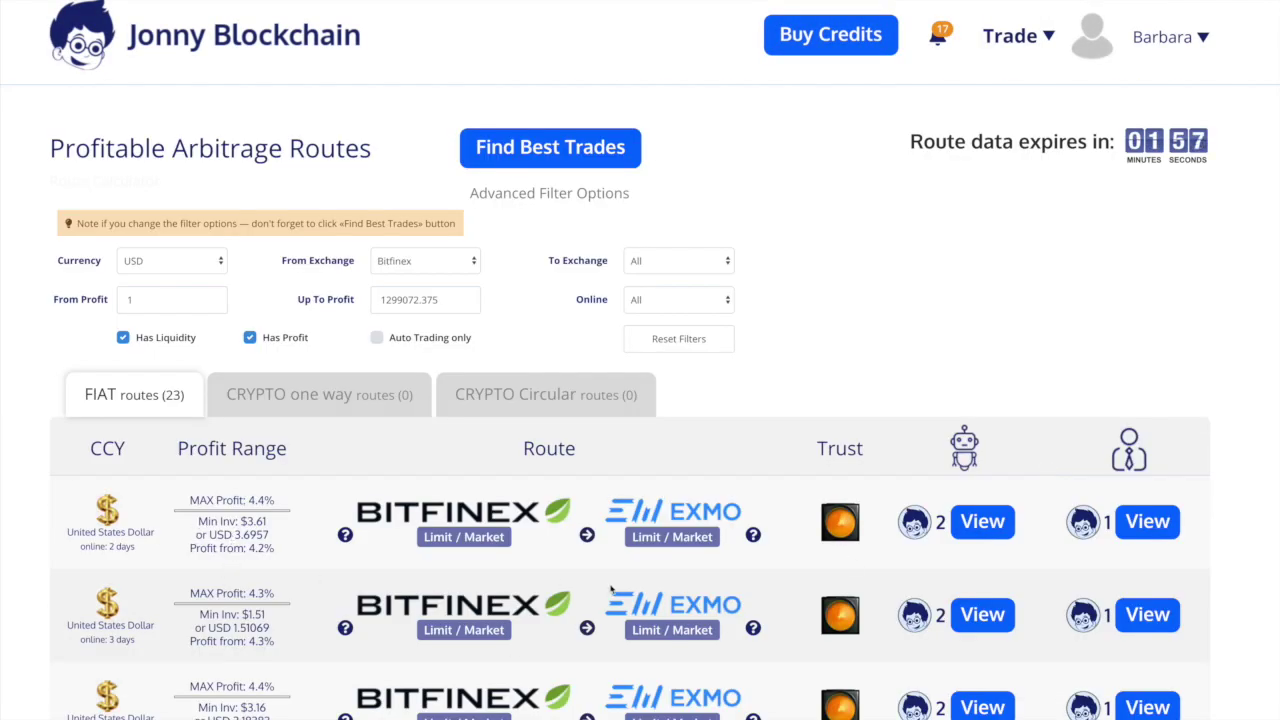
scroll(612, 590, "down", 3)
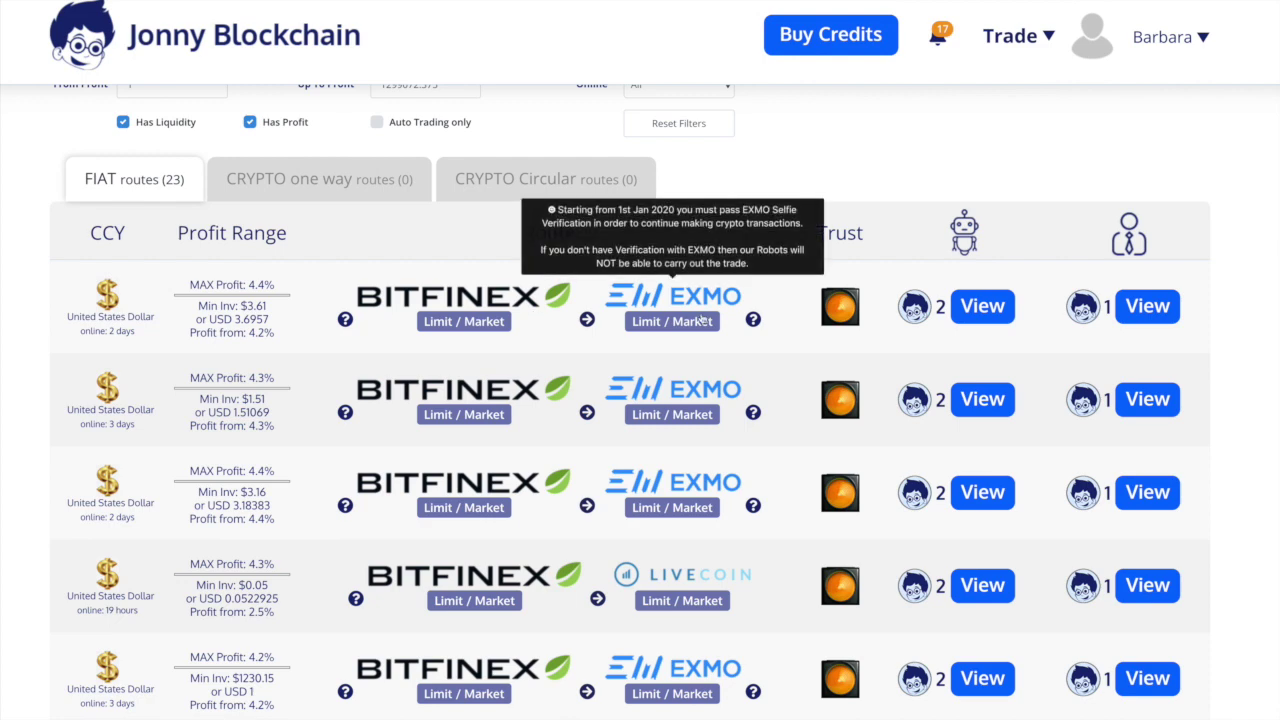
mouse_move(703, 320)
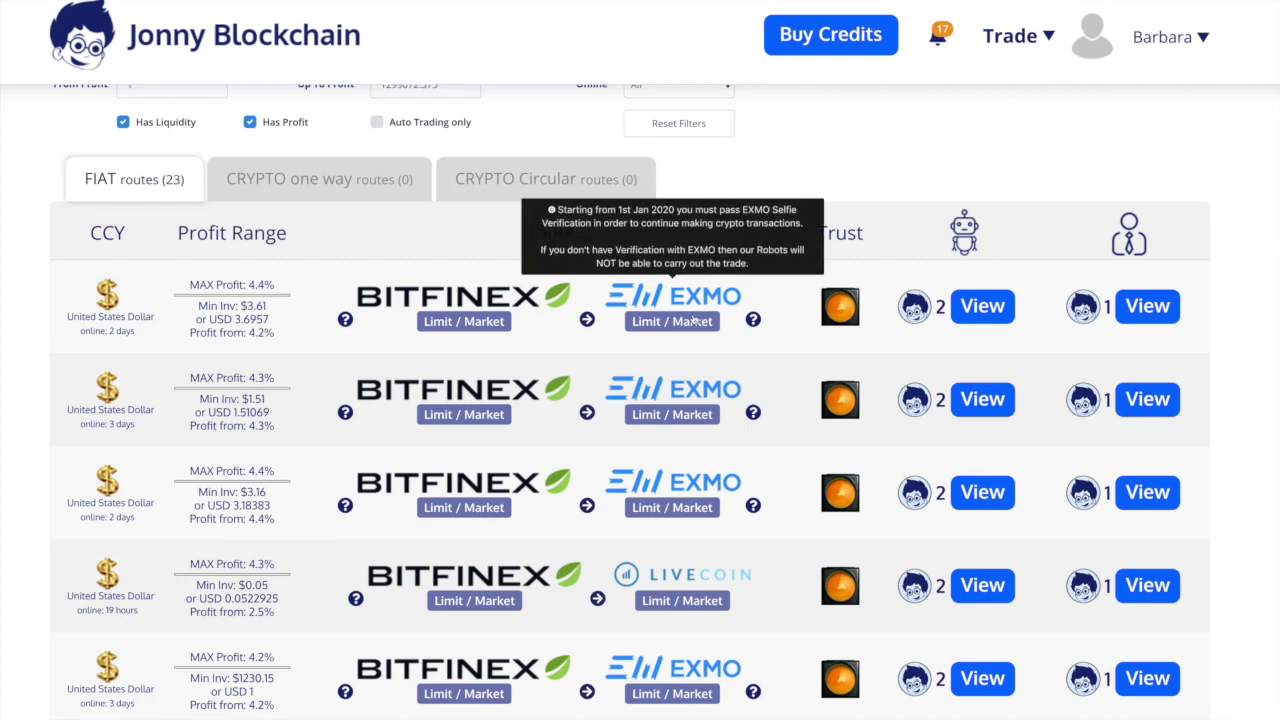
left_click(975, 312)
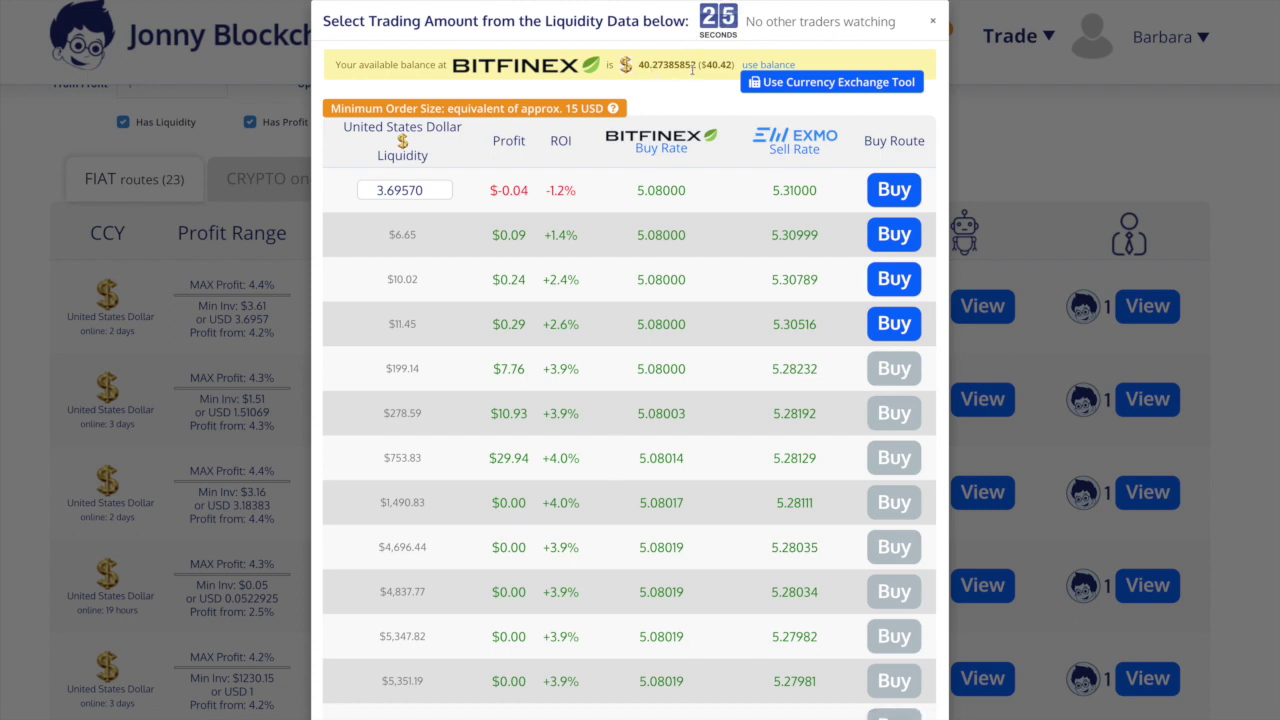
left_click(774, 66)
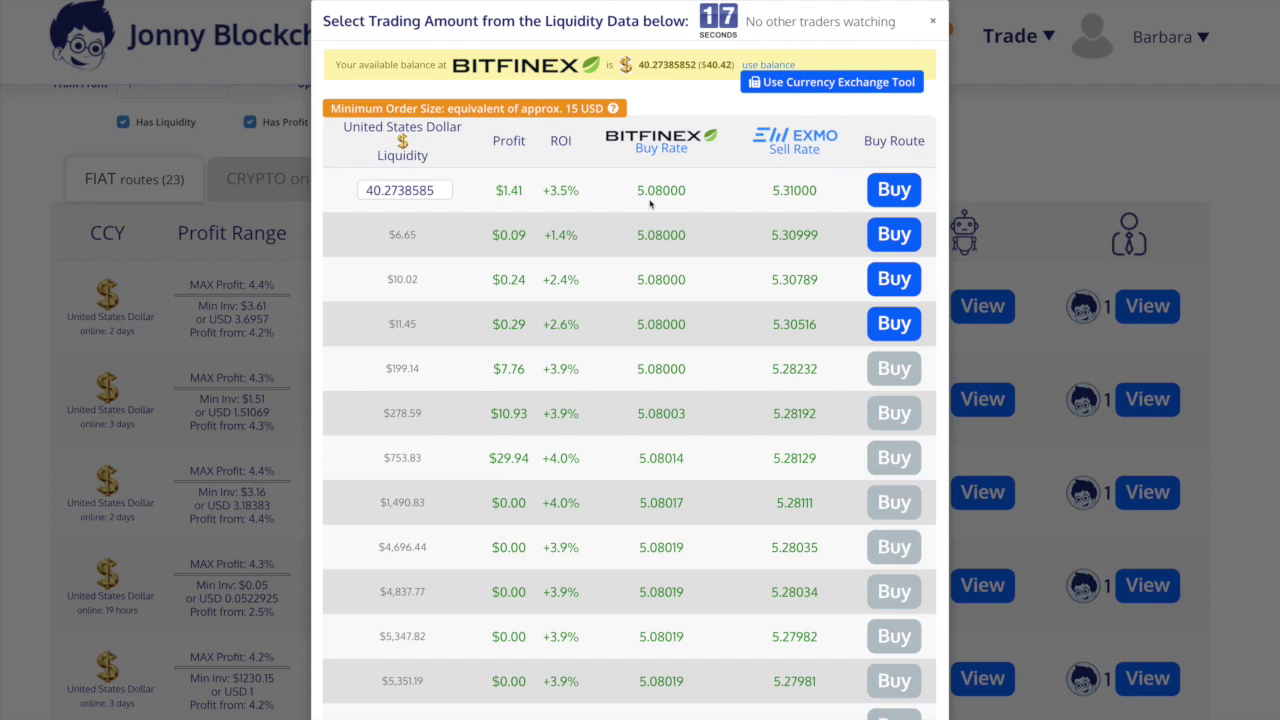
left_click(900, 195)
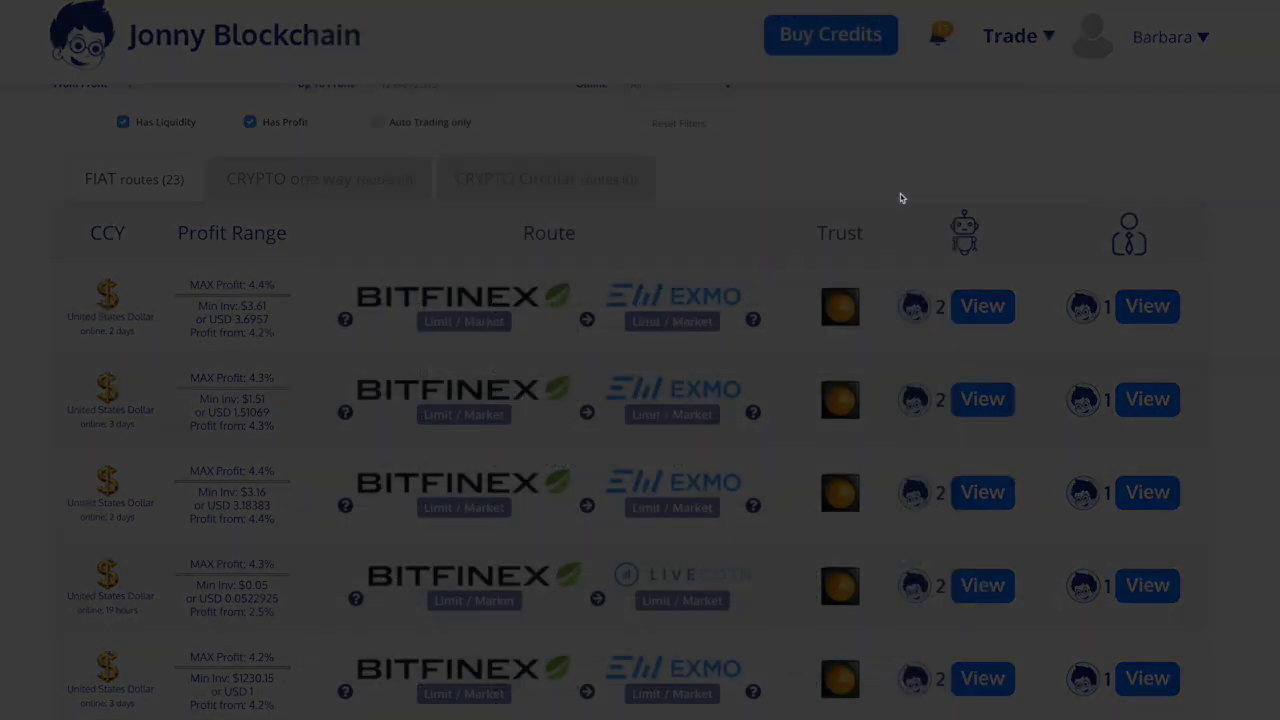
Accept all three purchase disclaimers, buy the route for 2 credits and dismiss the success message.
left_click(459, 153)
left_click(457, 184)
left_click(460, 215)
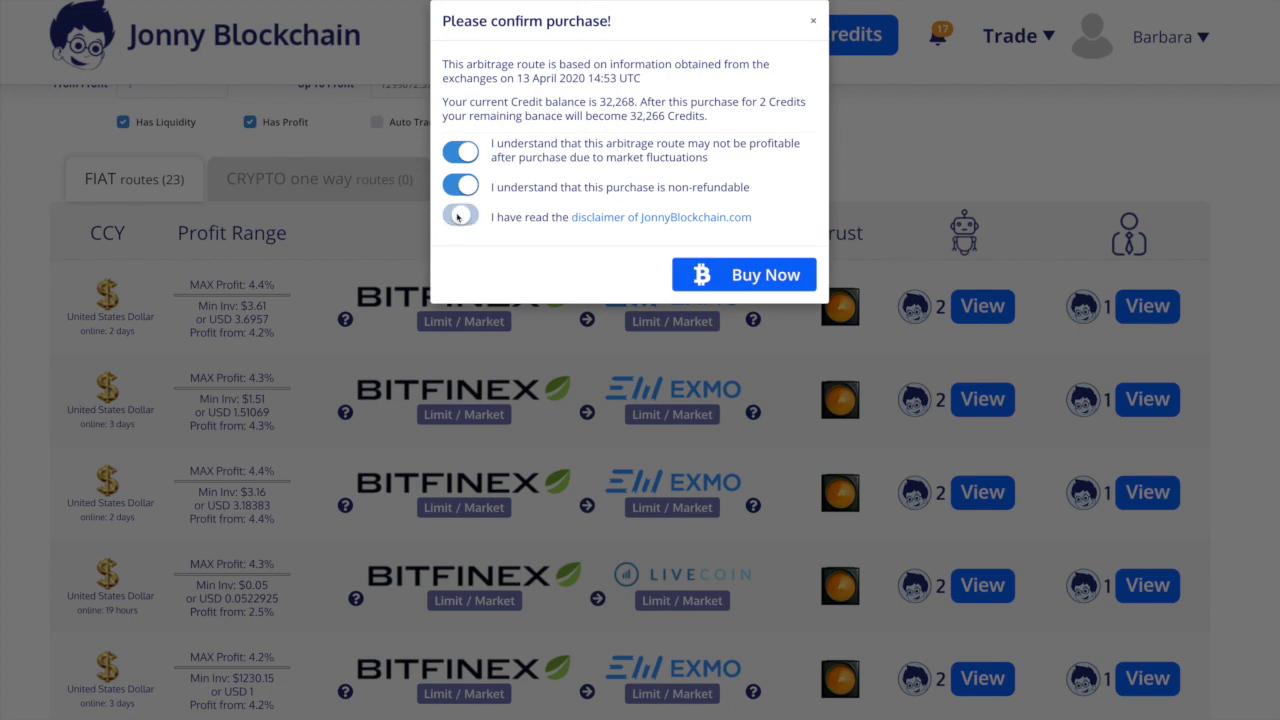
left_click(742, 276)
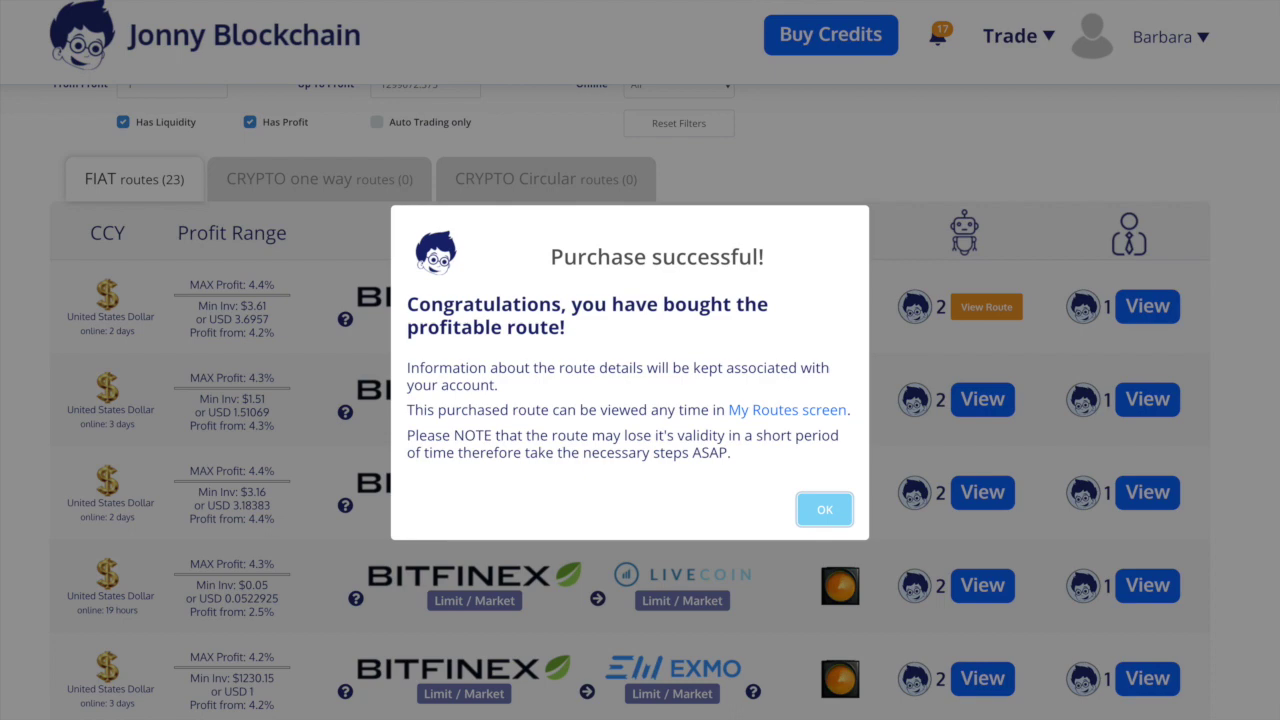
left_click(823, 509)
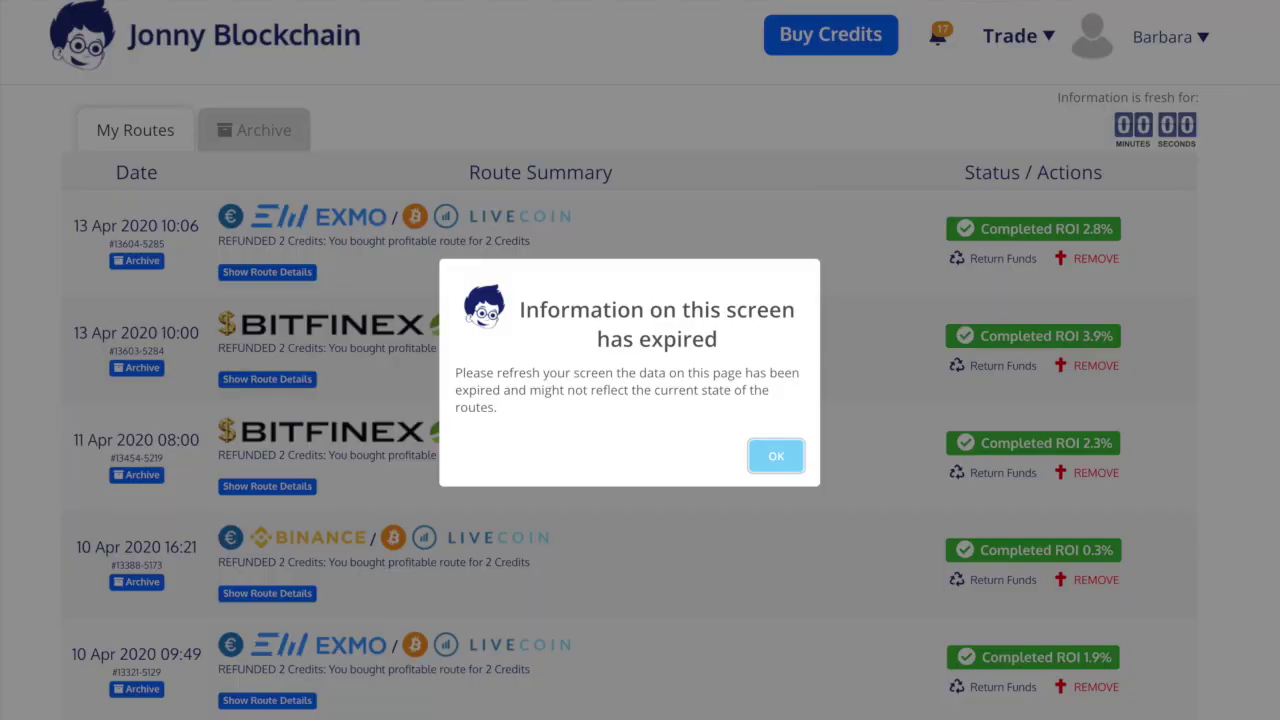
Dismiss the expired-data notice and show details of the 13 Apr 2020 14:54 route.
left_click(776, 456)
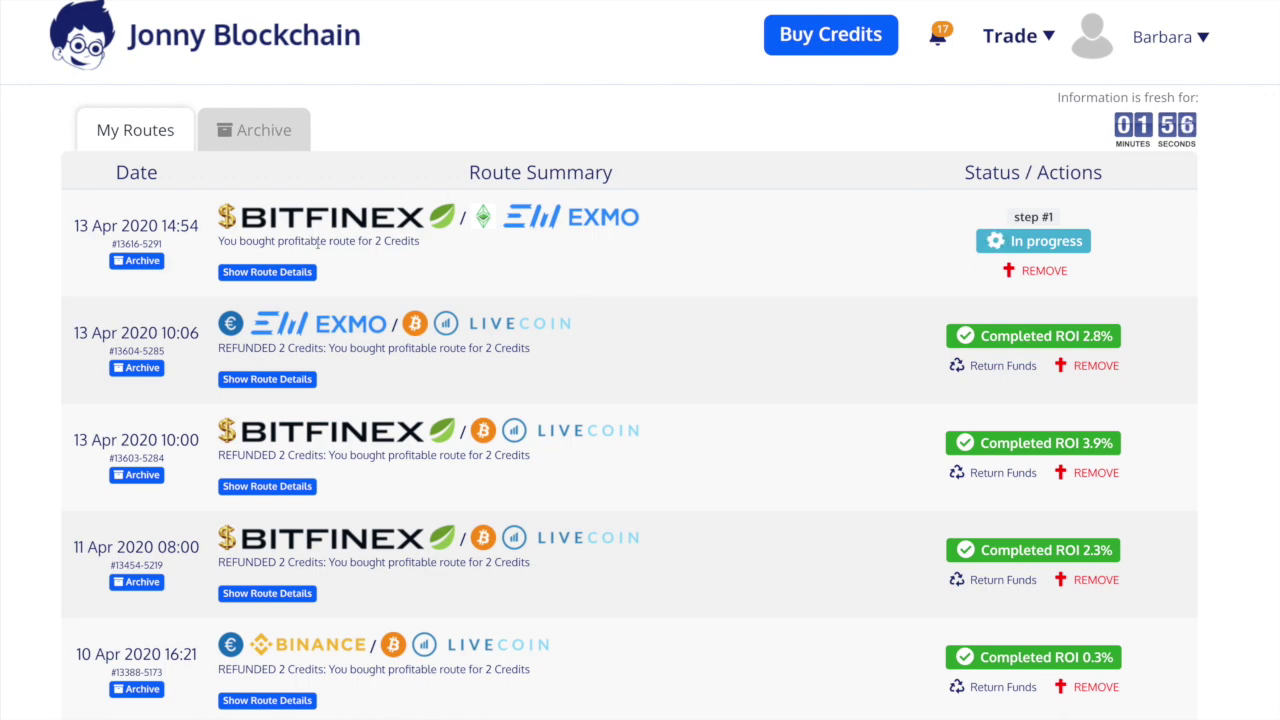
left_click(254, 278)
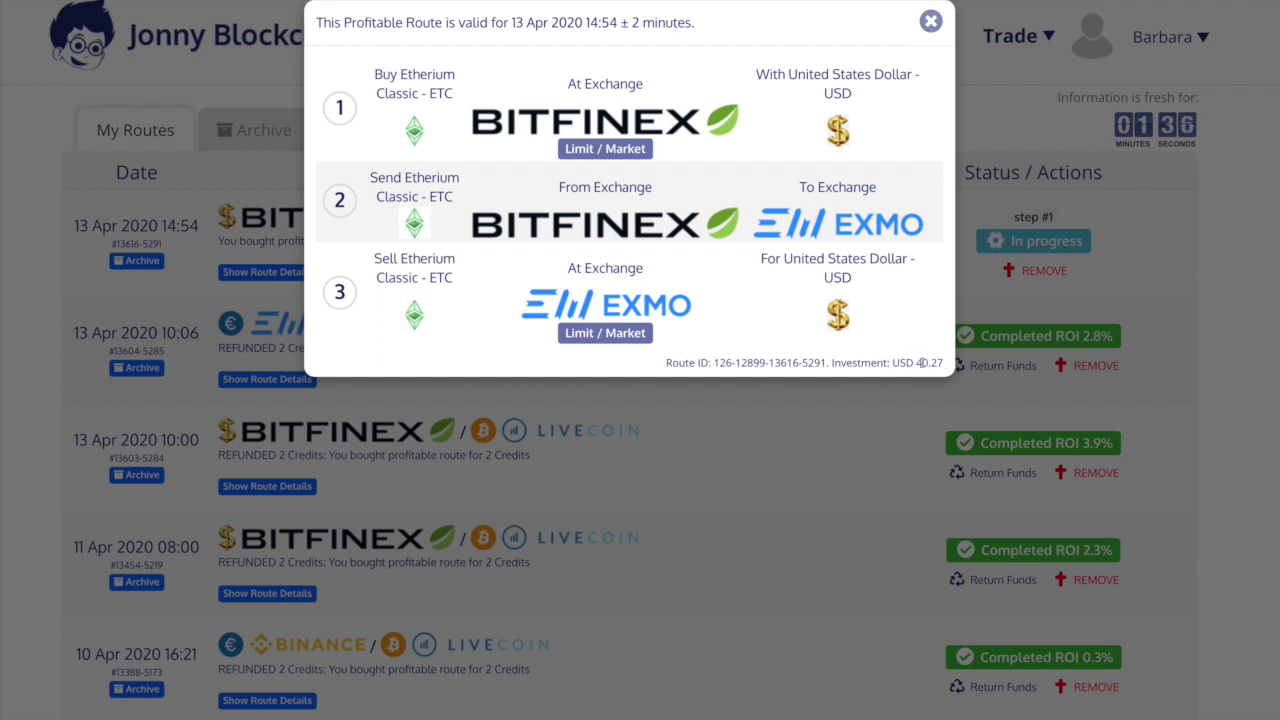
Visit the Bitfinex site from the route popup, close it, then open EXMO's sign-in page.
left_click(623, 122)
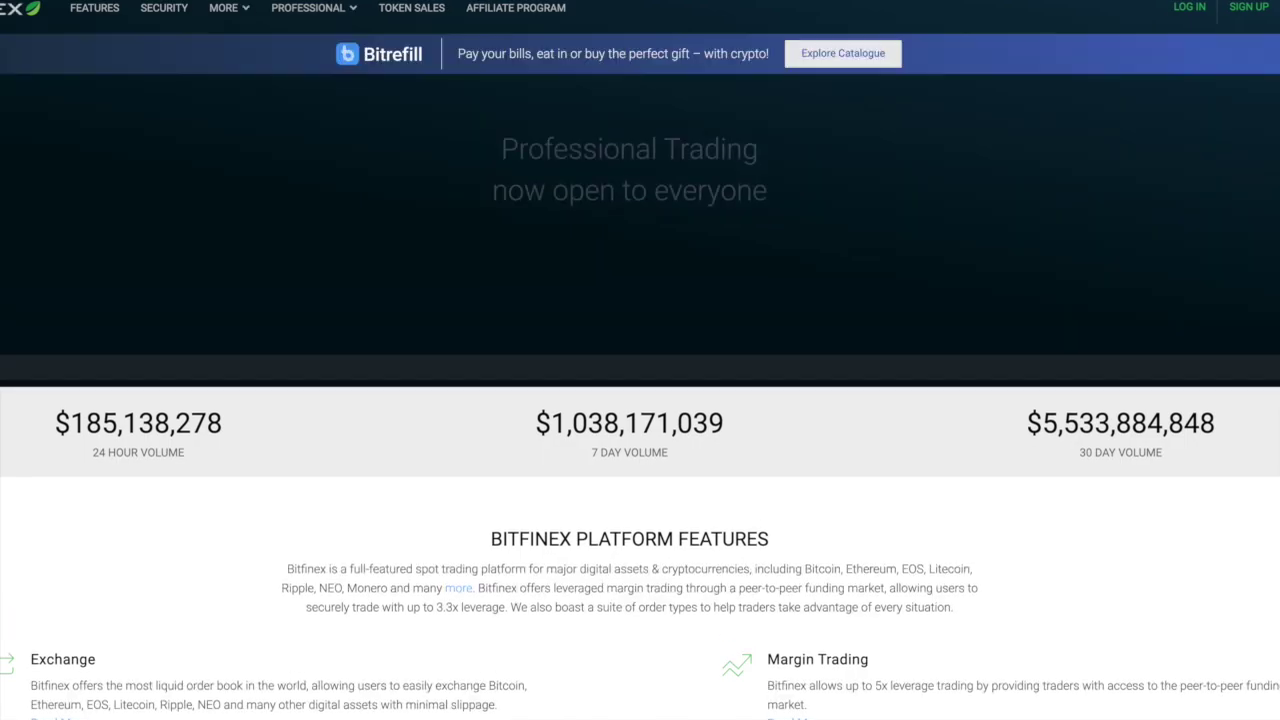
key("ctrl+w")
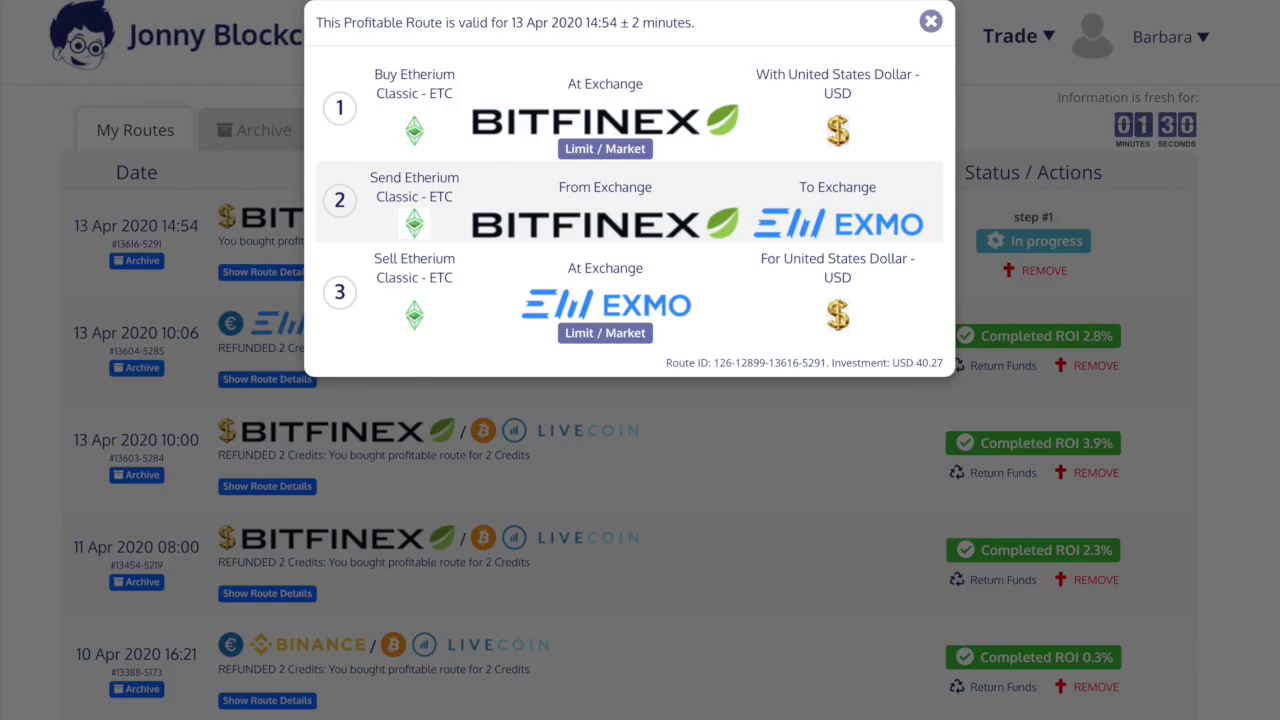
left_click(611, 313)
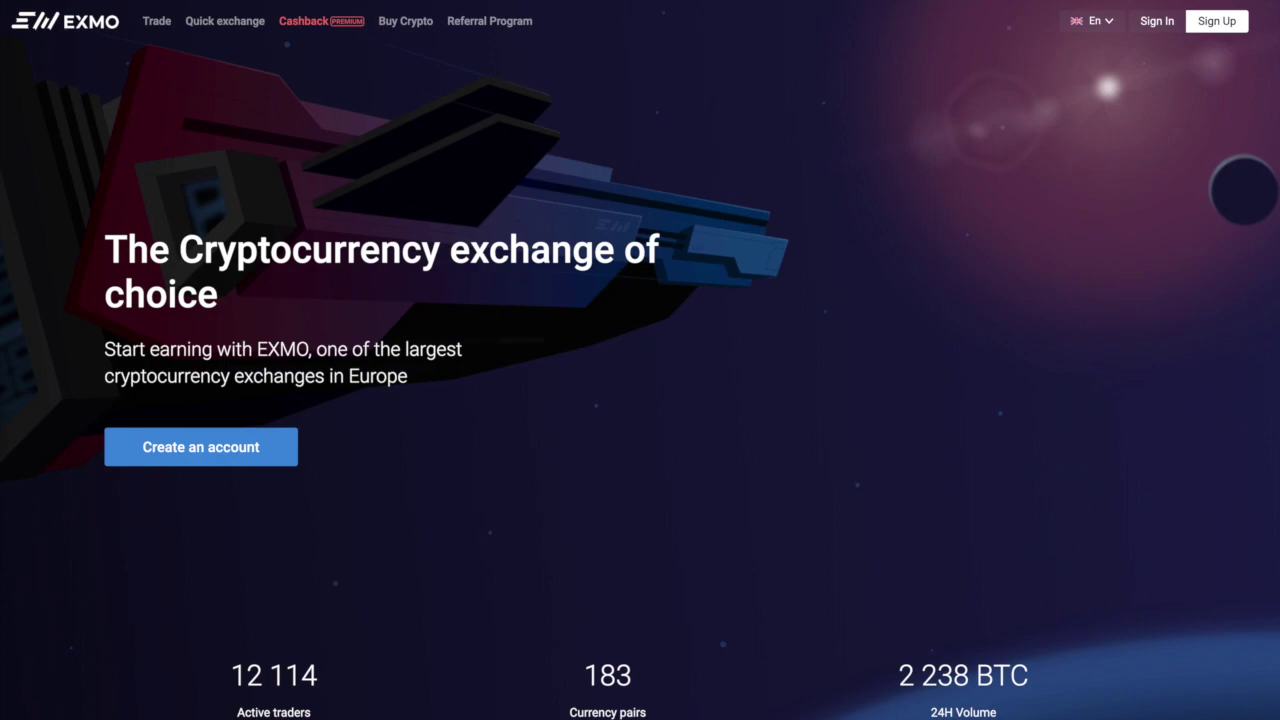
left_click(1158, 21)
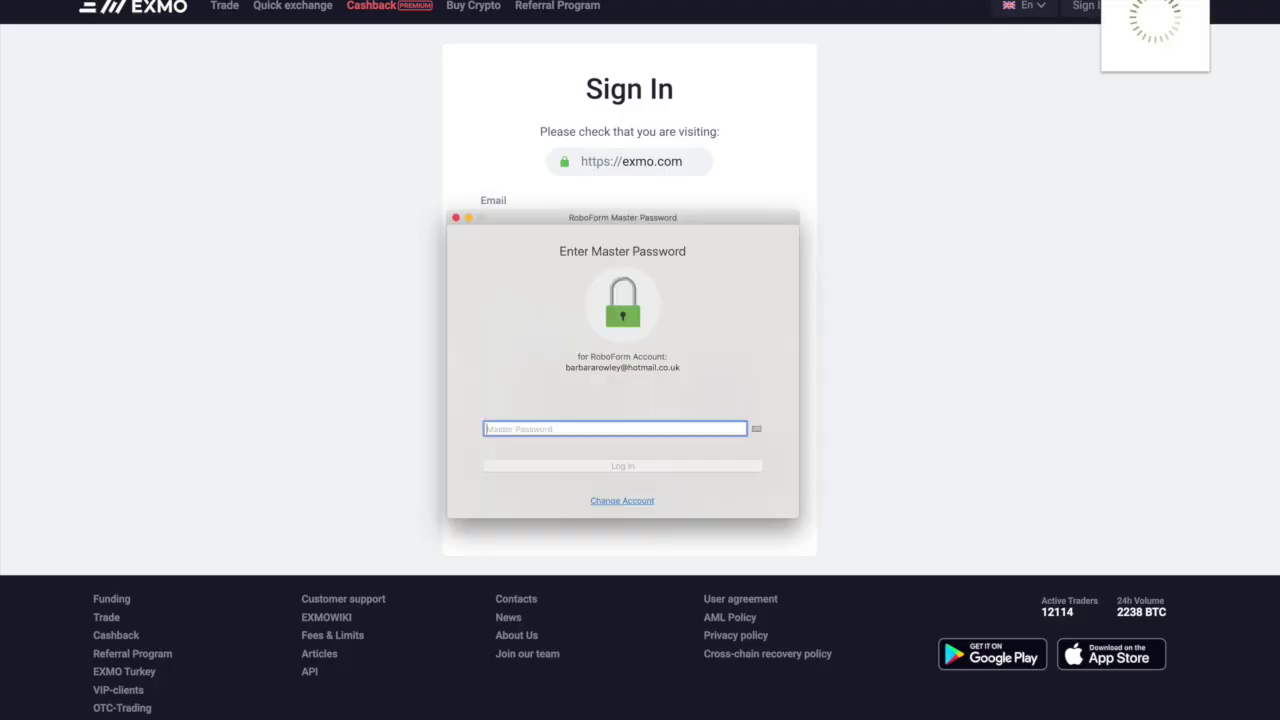
Unlock the password manager, autofill the EXMO login, pass the captcha and submit sign-in.
type("••••••")
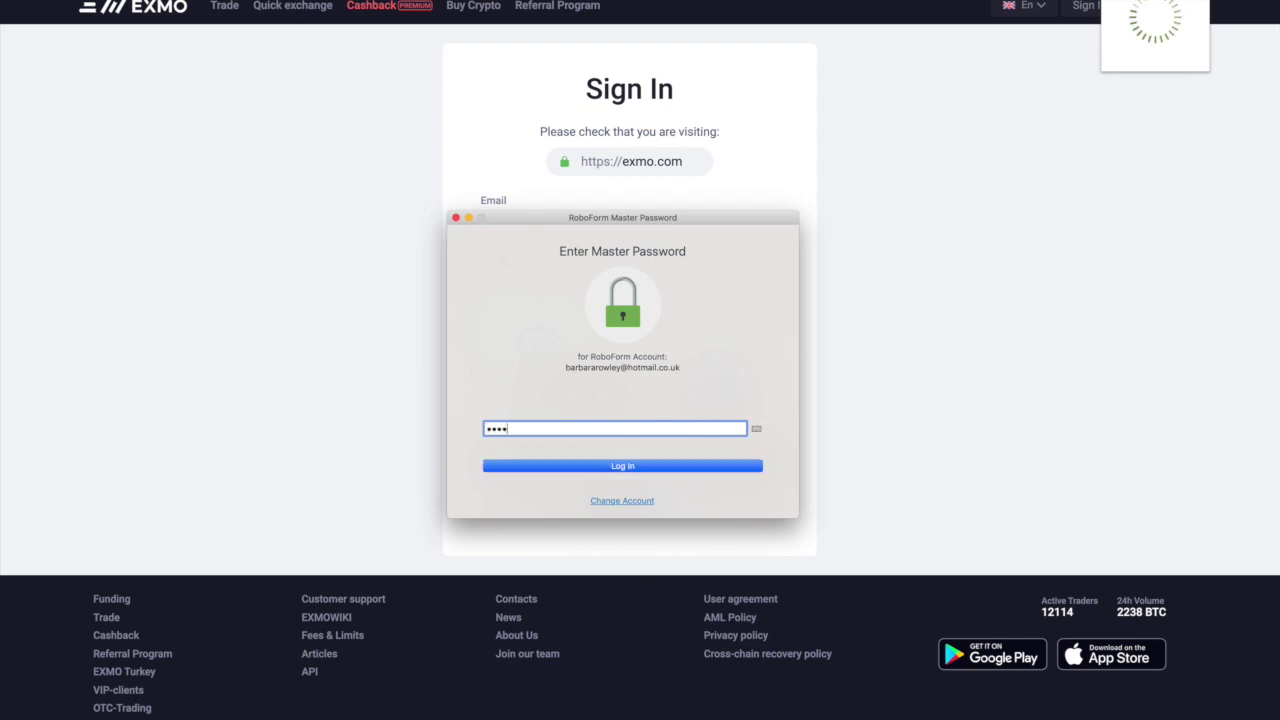
type("••••")
left_click(630, 467)
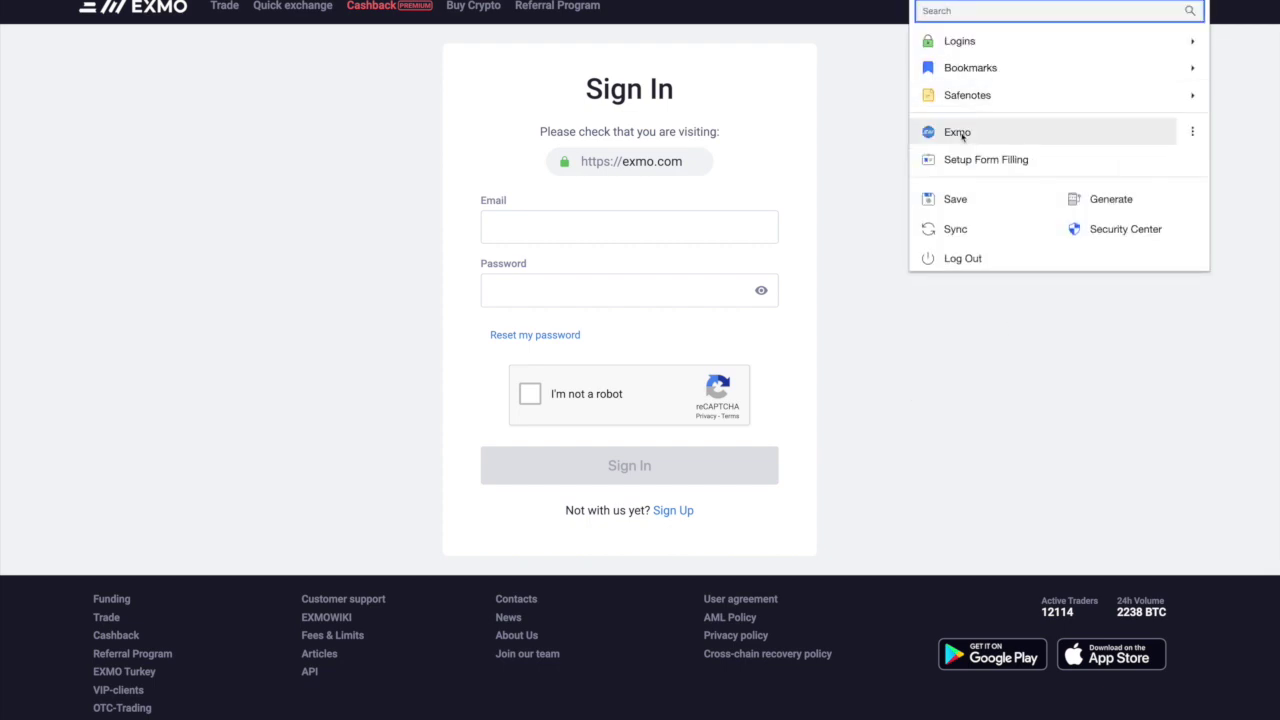
left_click(960, 133)
left_click(530, 394)
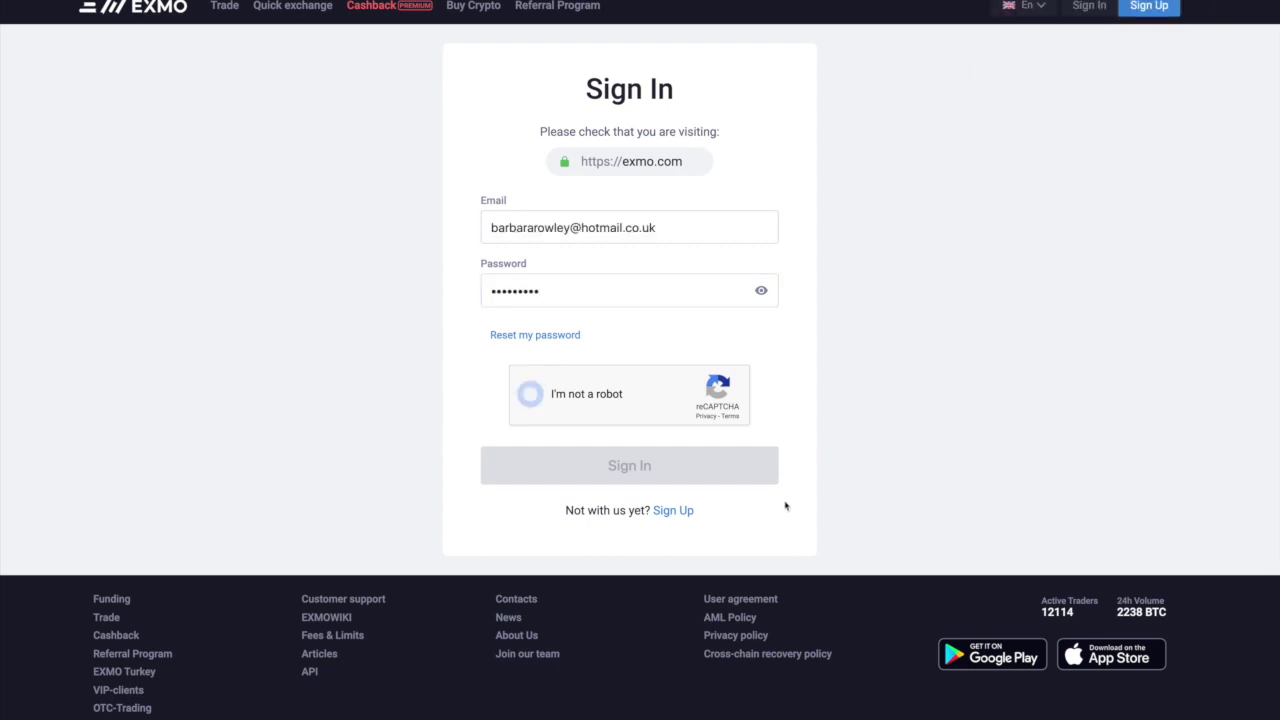
left_click(737, 476)
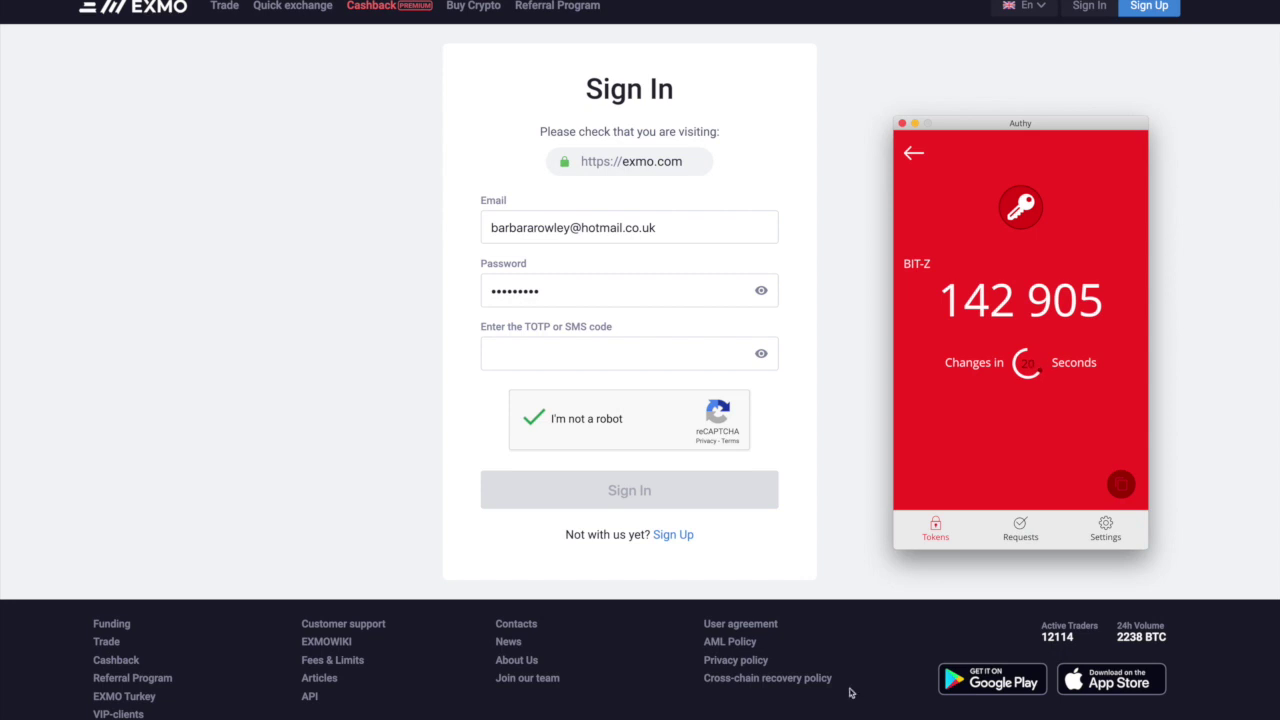
Find the EXMO token in the authenticator and paste its one-time code into the TOTP field.
left_click(911, 155)
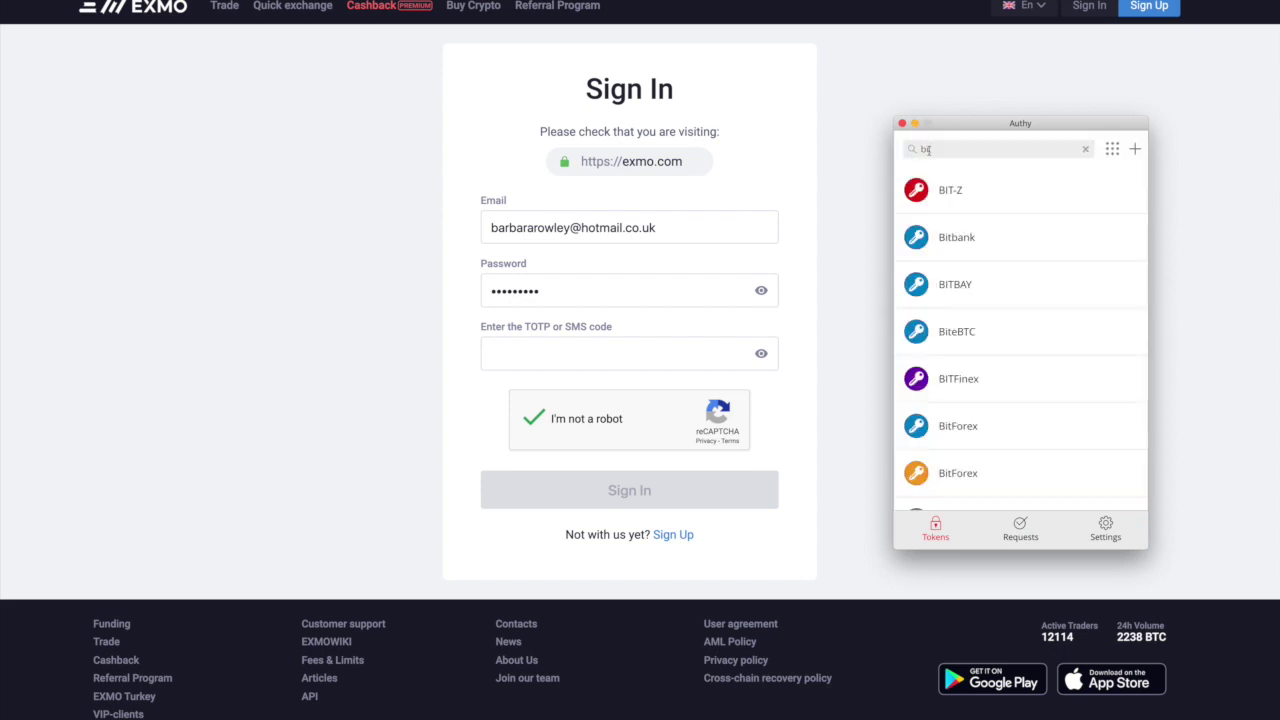
double_click(925, 148)
type("exmo")
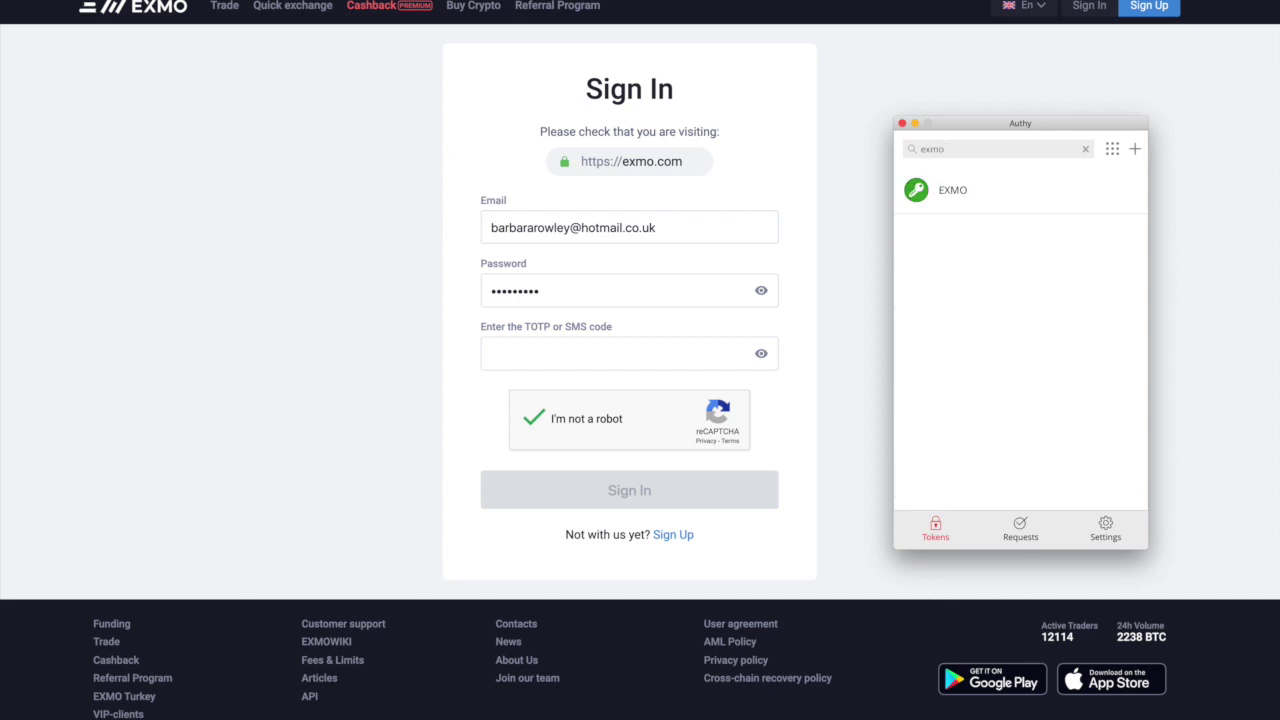
left_click(955, 194)
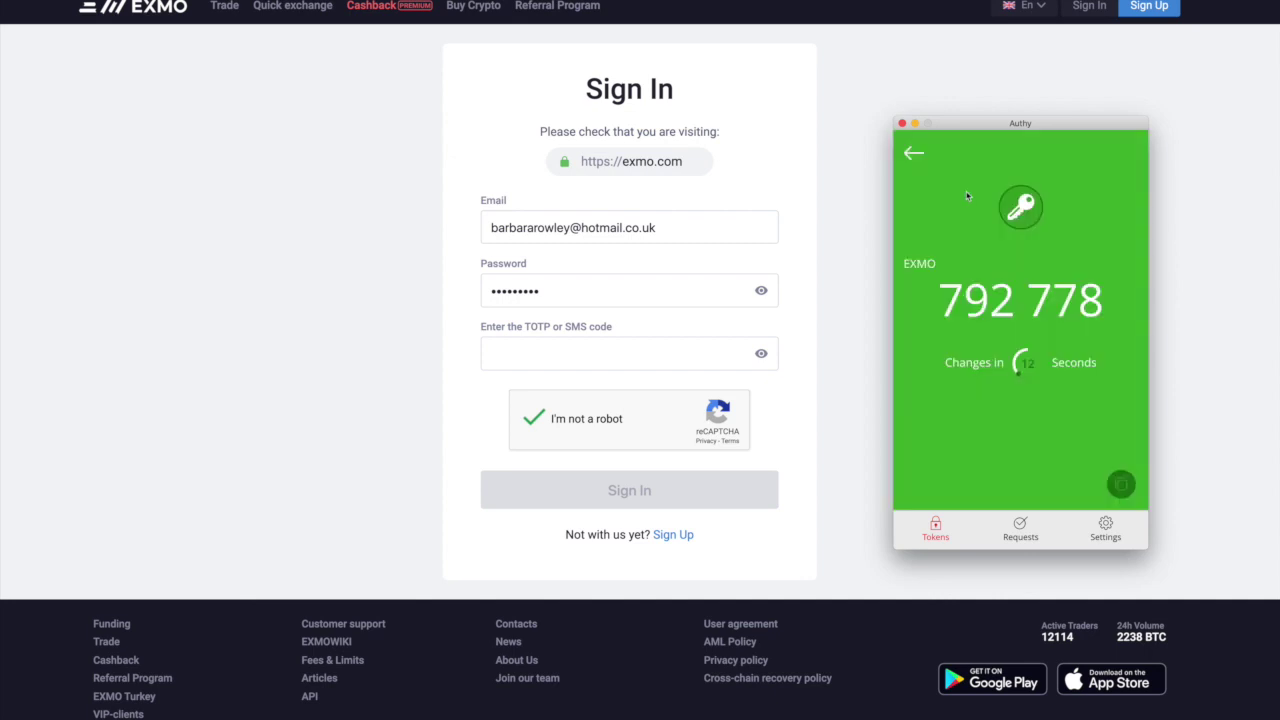
left_click(1121, 485)
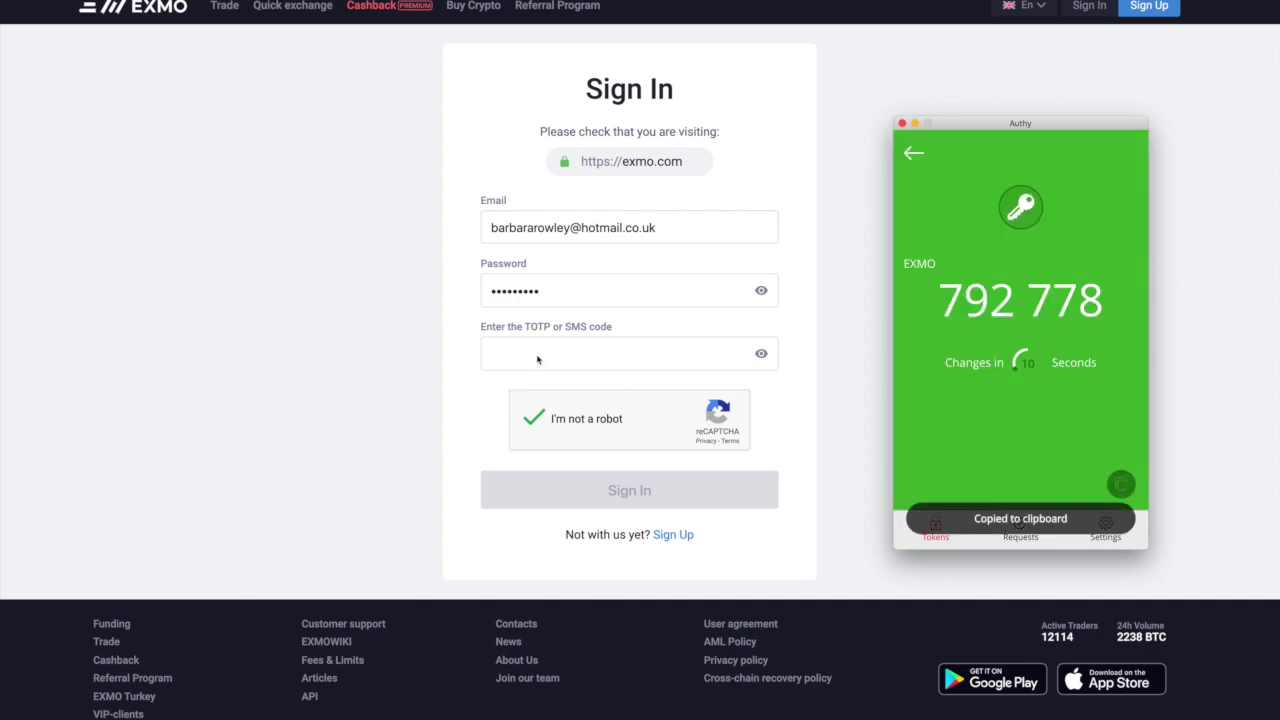
left_click(526, 353)
key("ctrl+v")
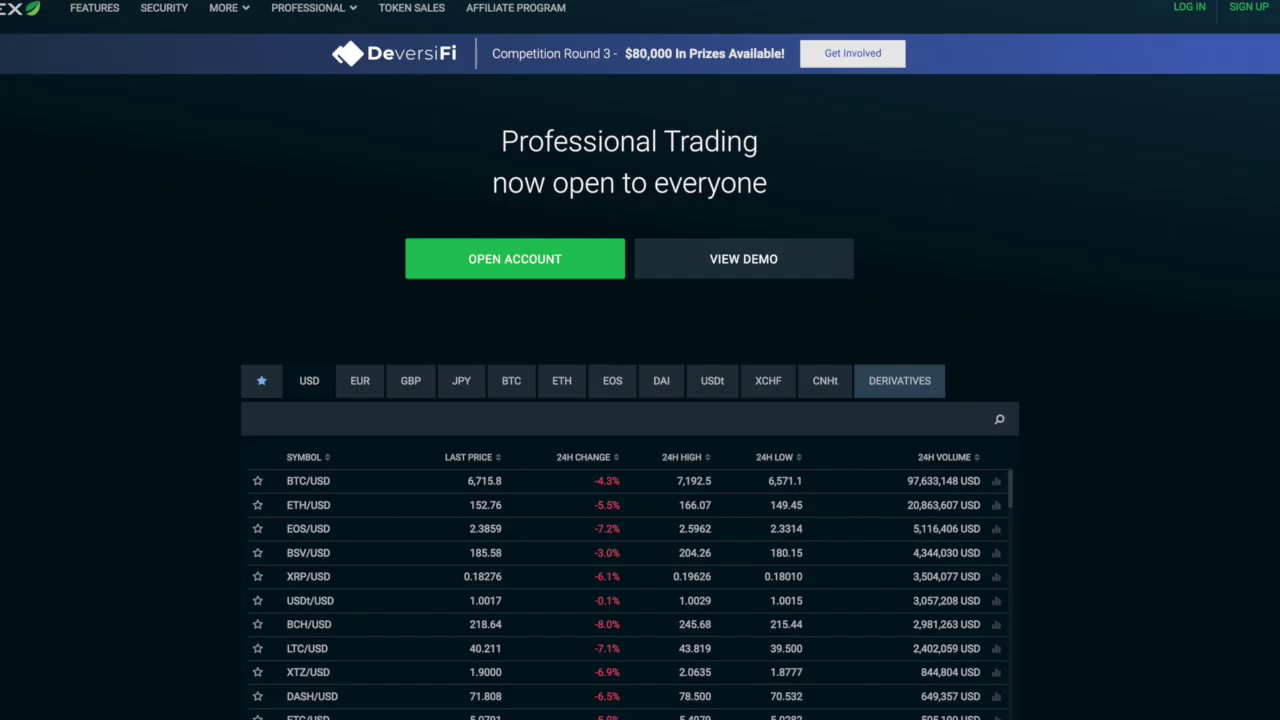
Log in to Bitfinex with the authenticator's 2FA token and continue past the announcements.
left_click(1190, 7)
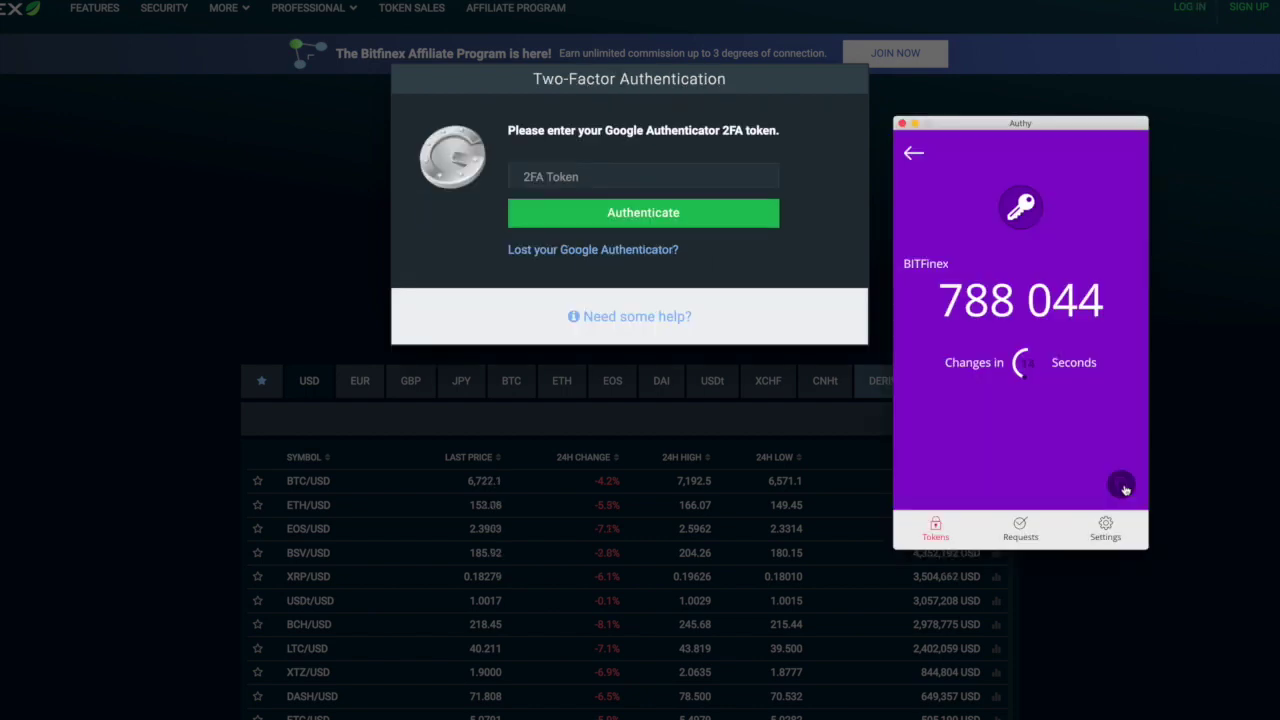
left_click(1121, 485)
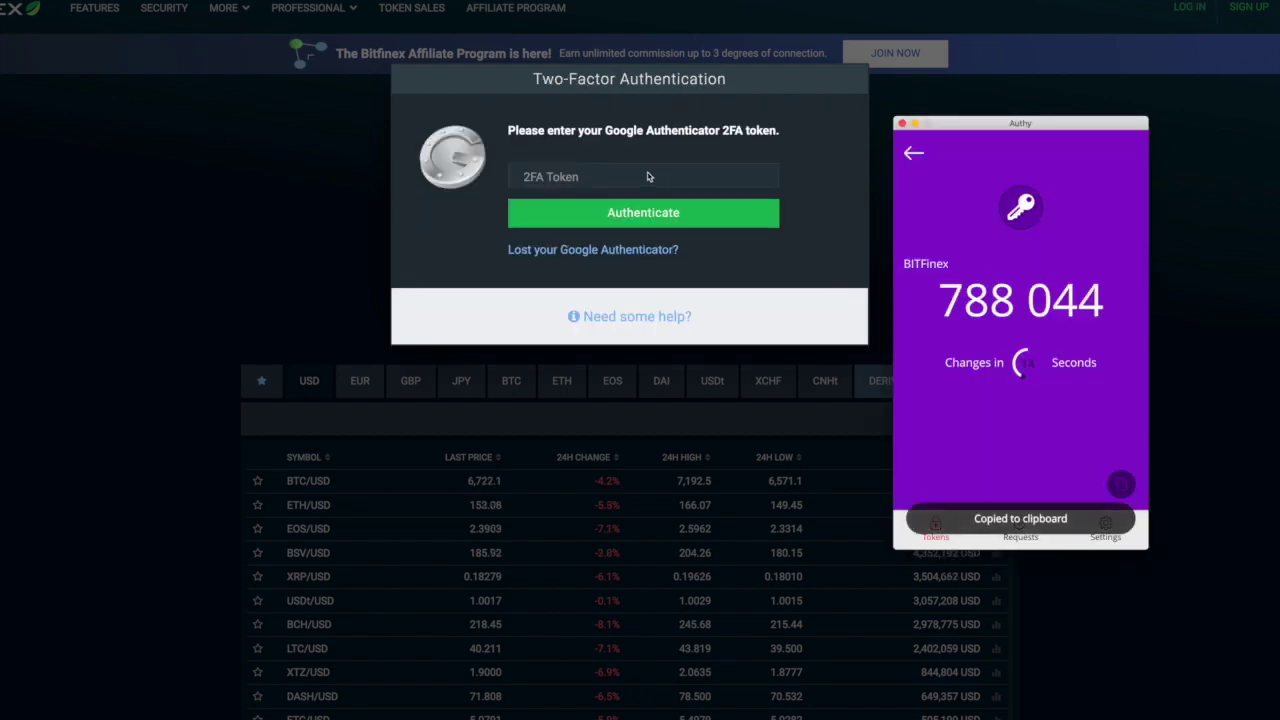
left_click(596, 178)
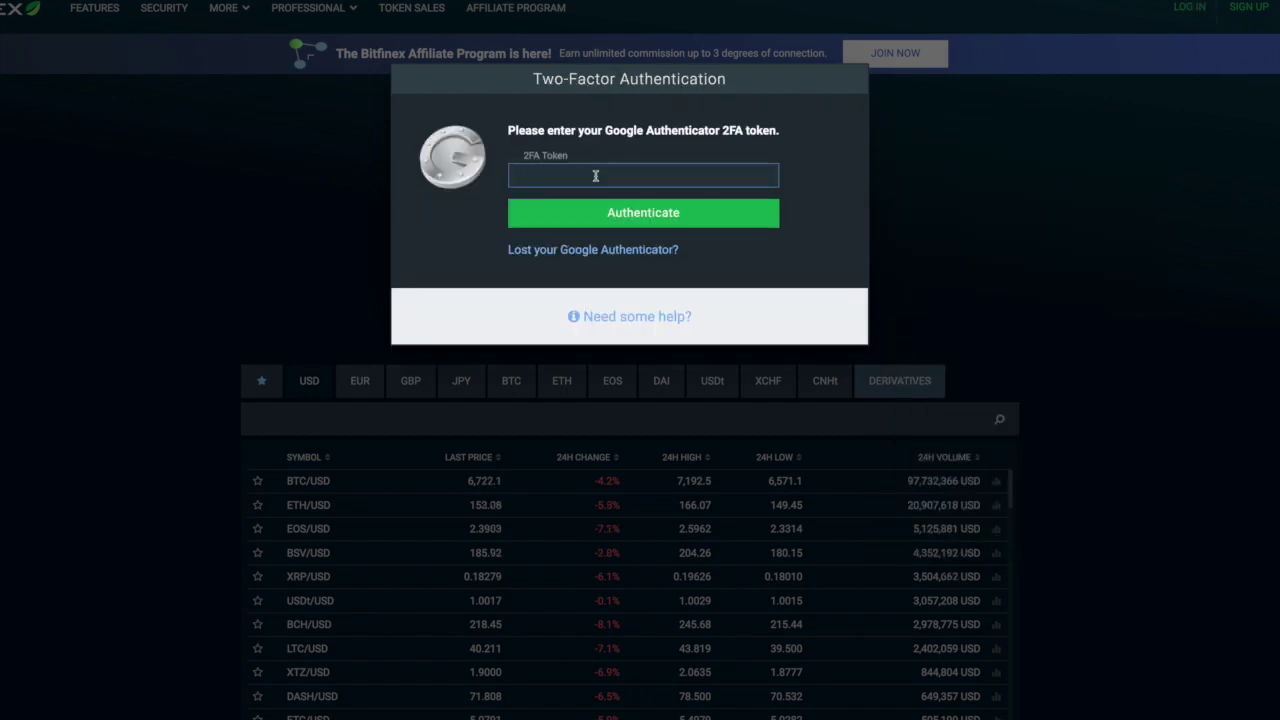
key("ctrl+v")
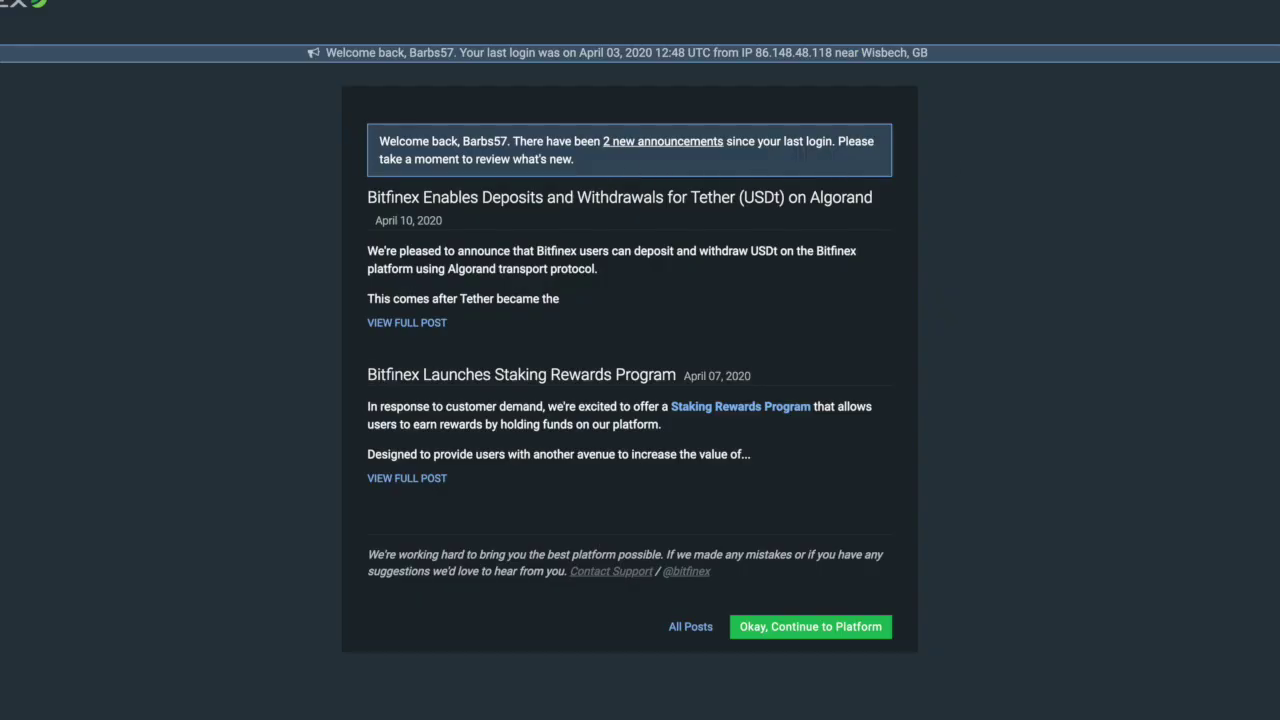
left_click(828, 590)
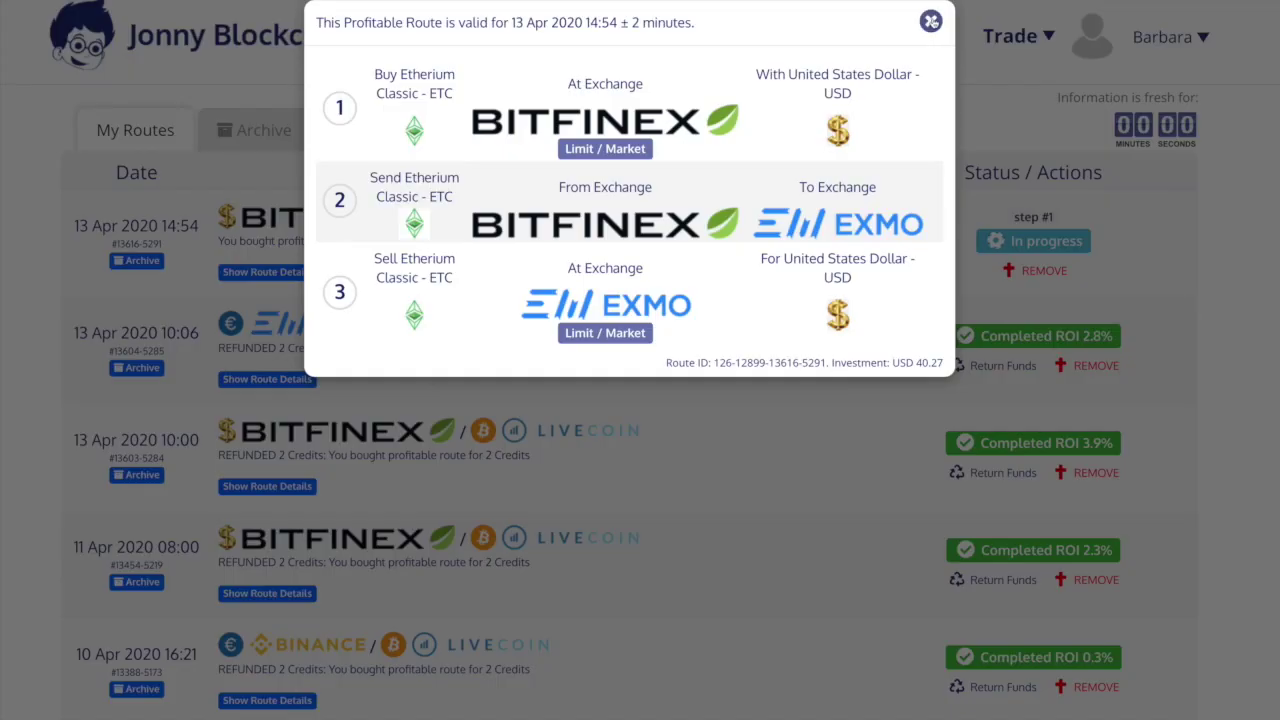
Close the route popup and open the withdrawal details for the awaiting-withdrawal route.
left_click(930, 21)
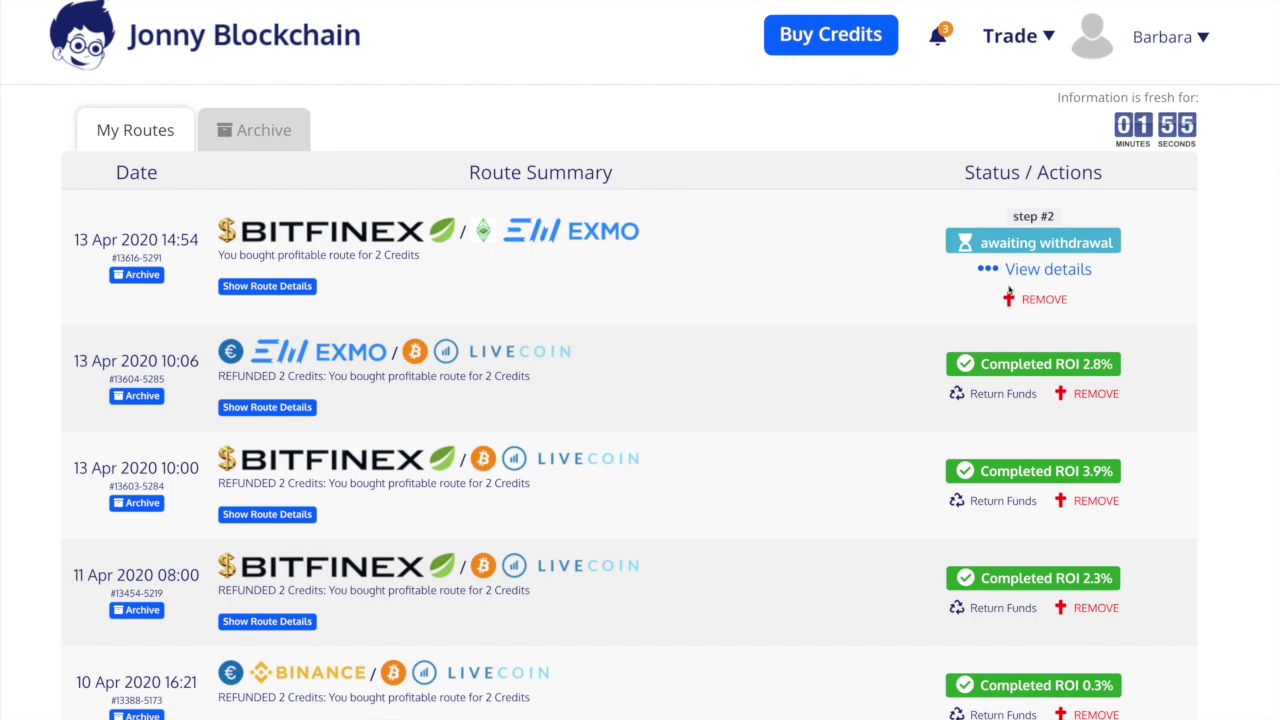
left_click(1030, 276)
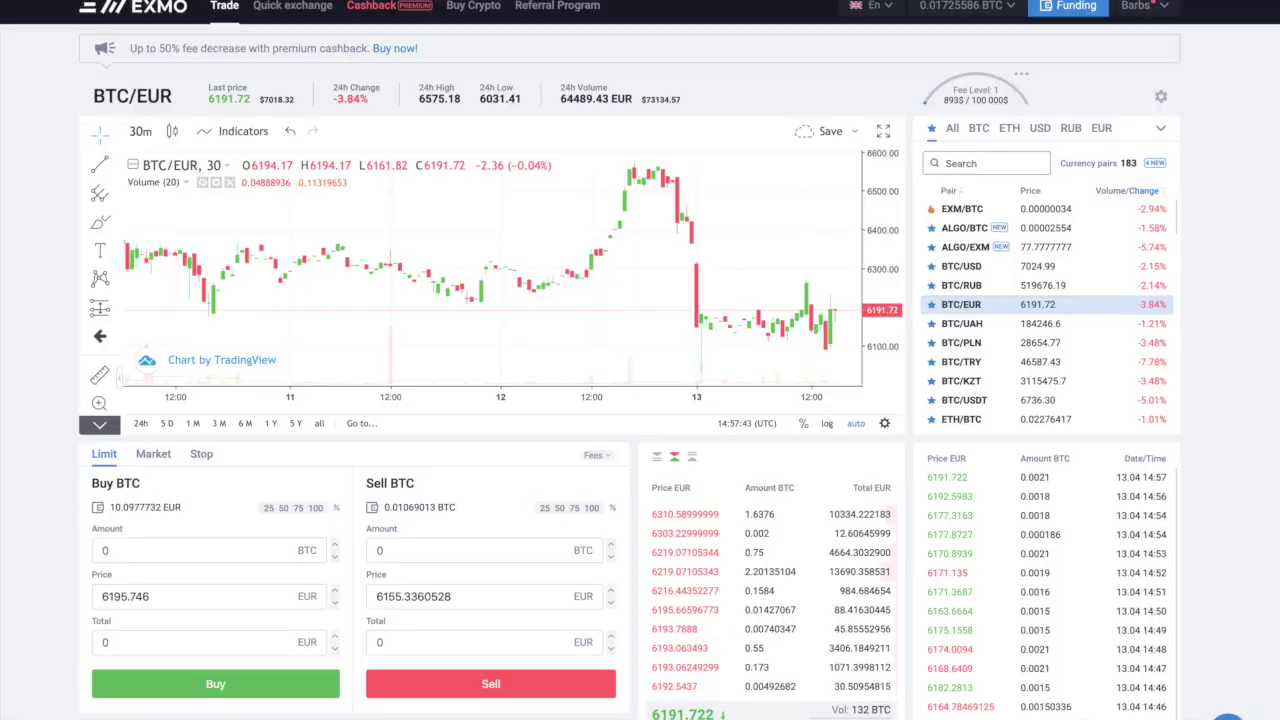
Create an Ethereum Classic deposit address under EXMO Funding and copy it.
left_click(1072, 10)
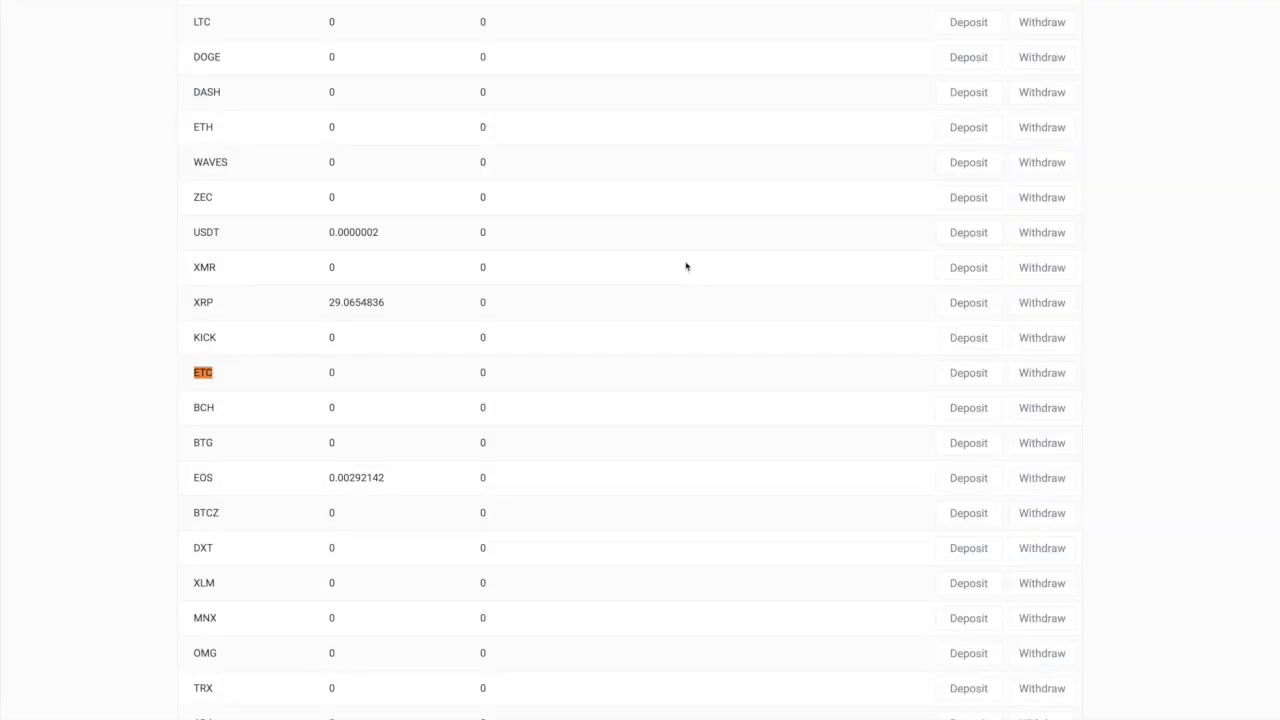
left_click(970, 384)
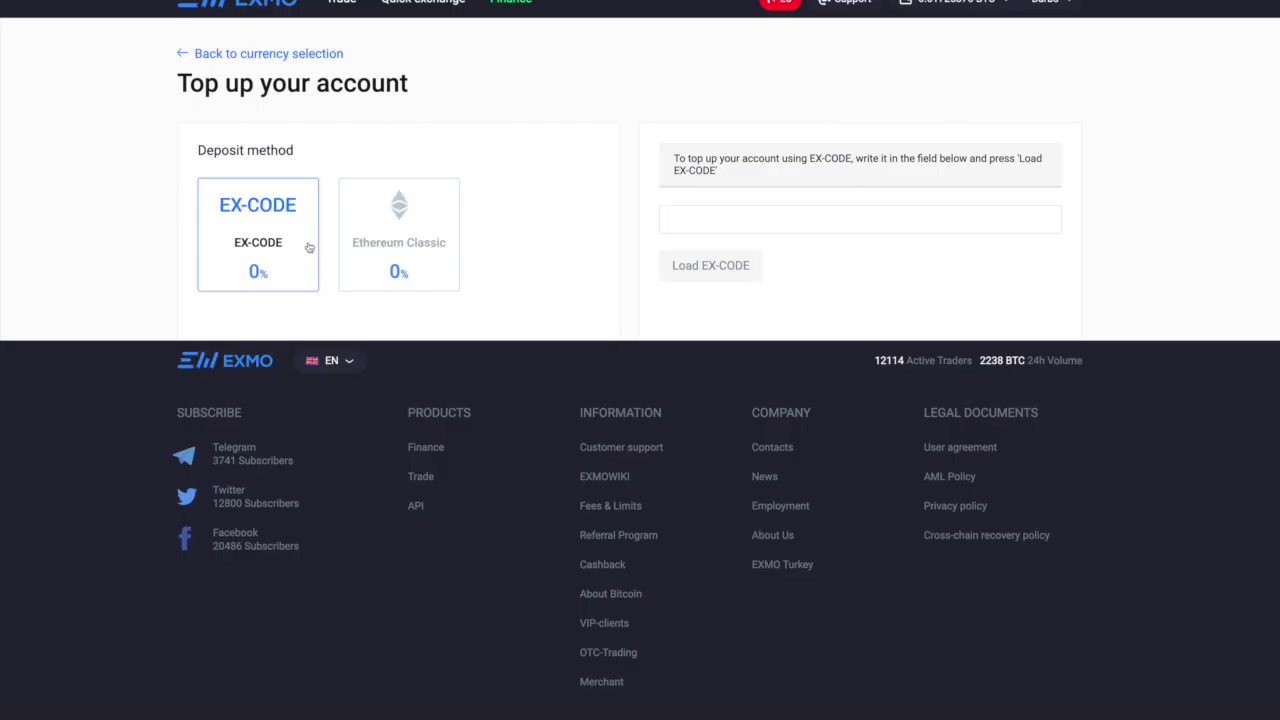
left_click(411, 244)
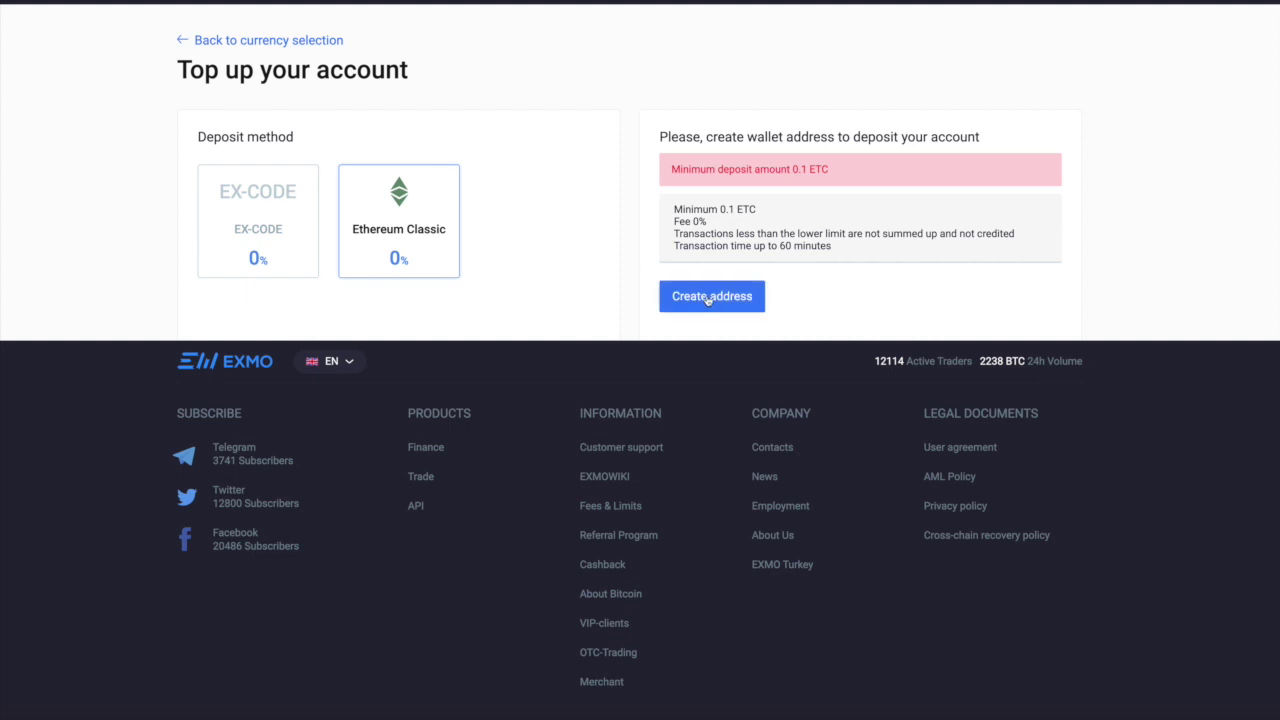
left_click(708, 297)
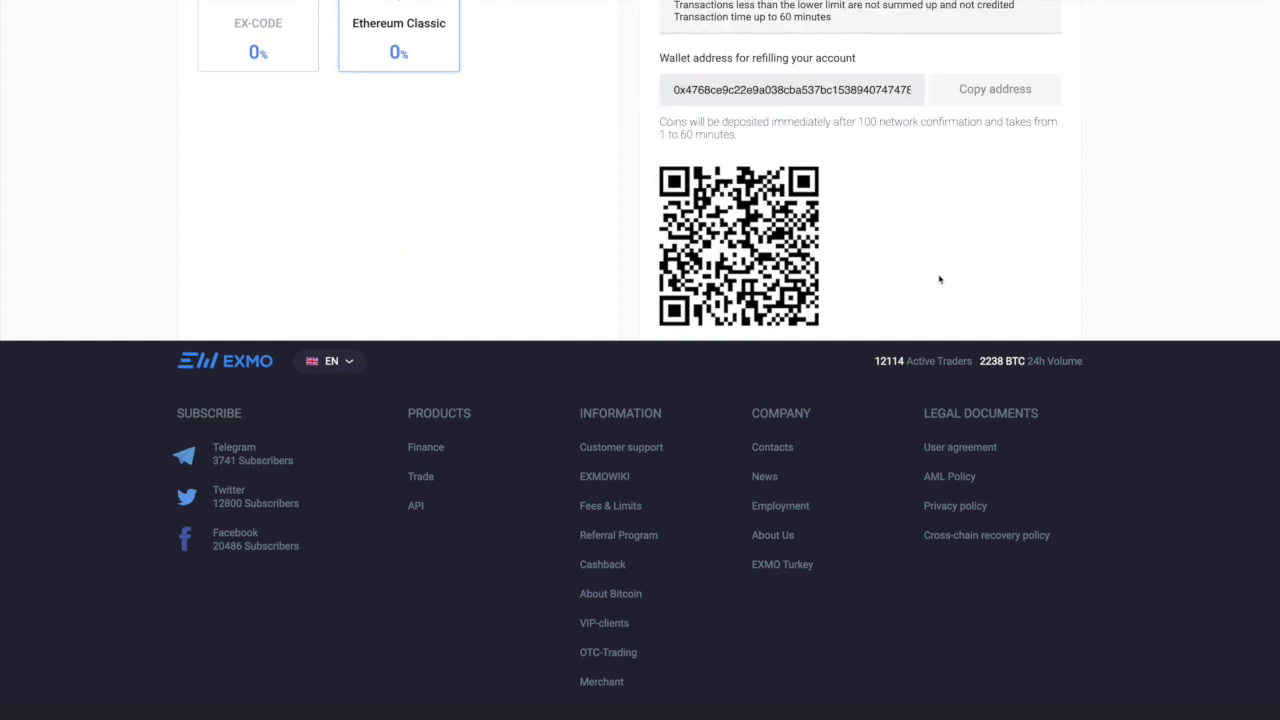
scroll(940, 279, "up", 1)
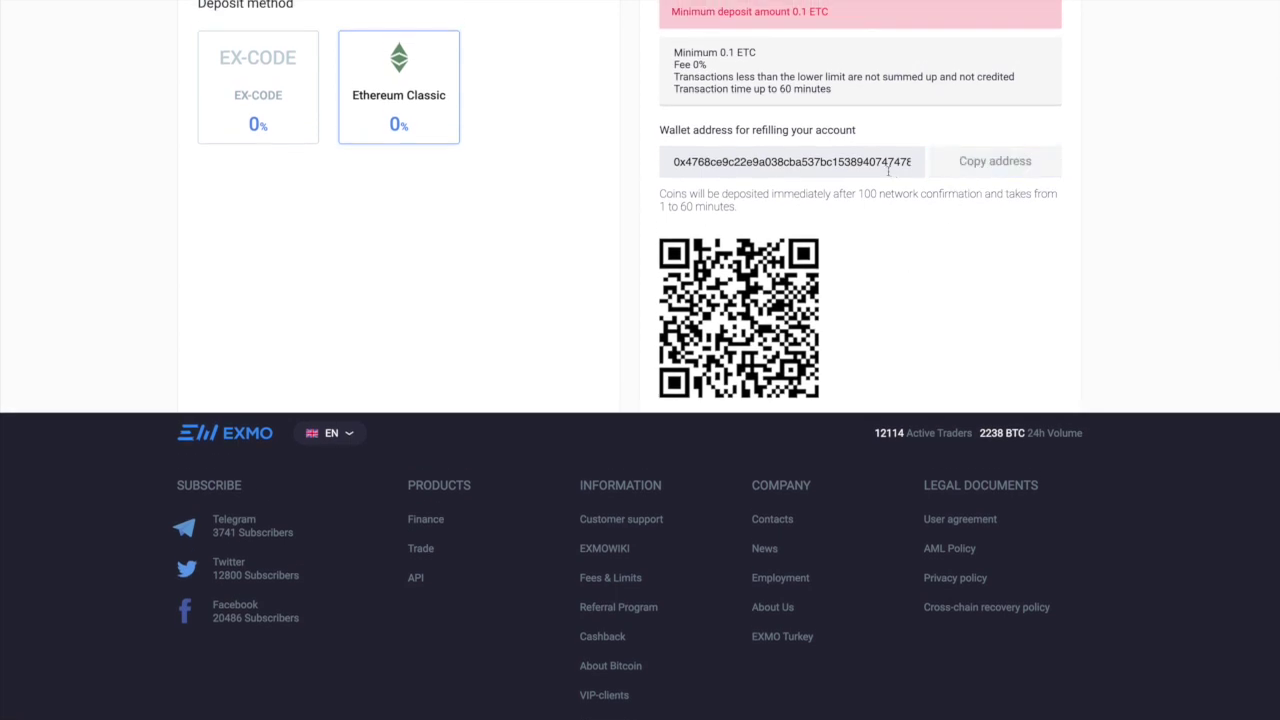
left_click(982, 172)
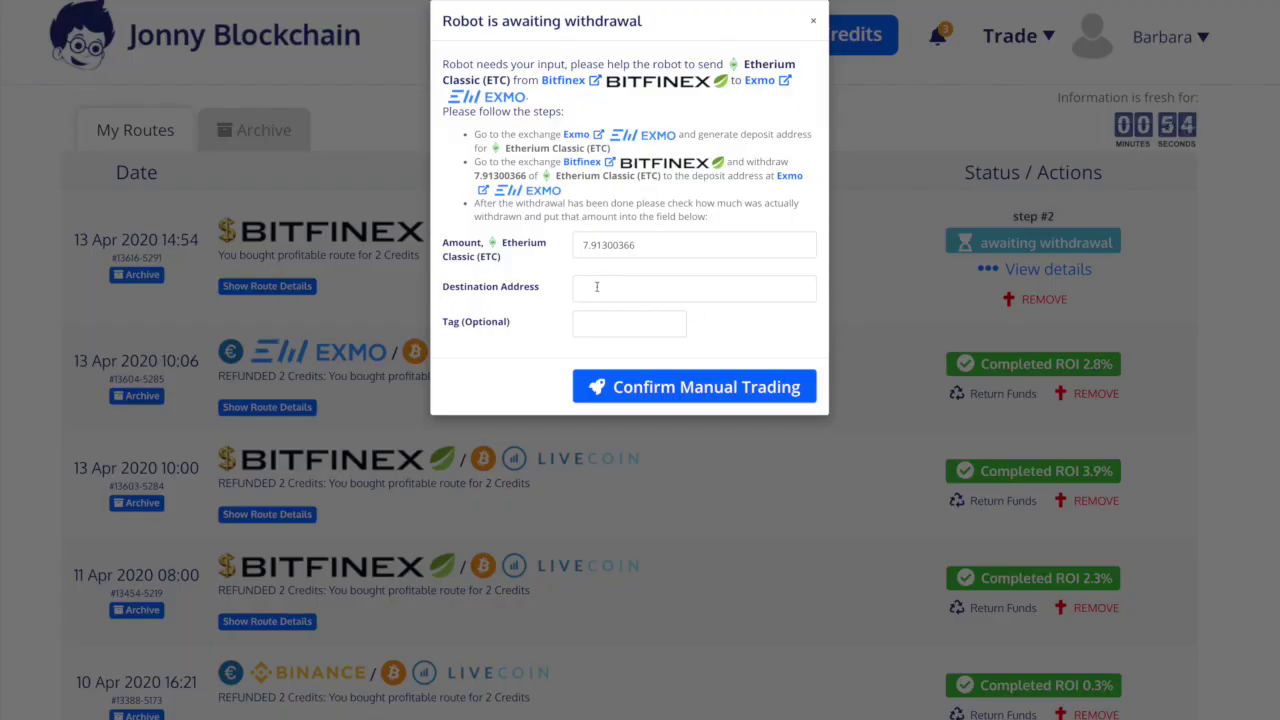
Paste the EXMO ETC address into Destination Address and select the 7.91300366 ETC amount.
left_click(592, 288)
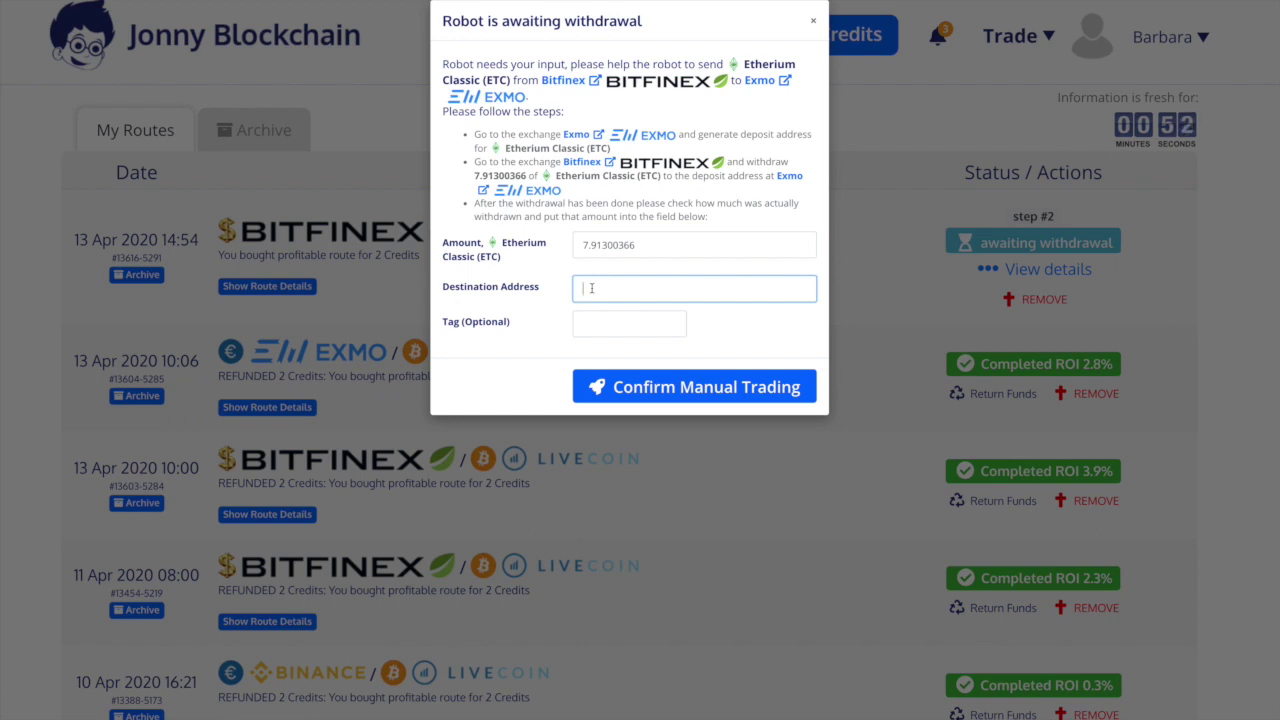
key("ctrl+v")
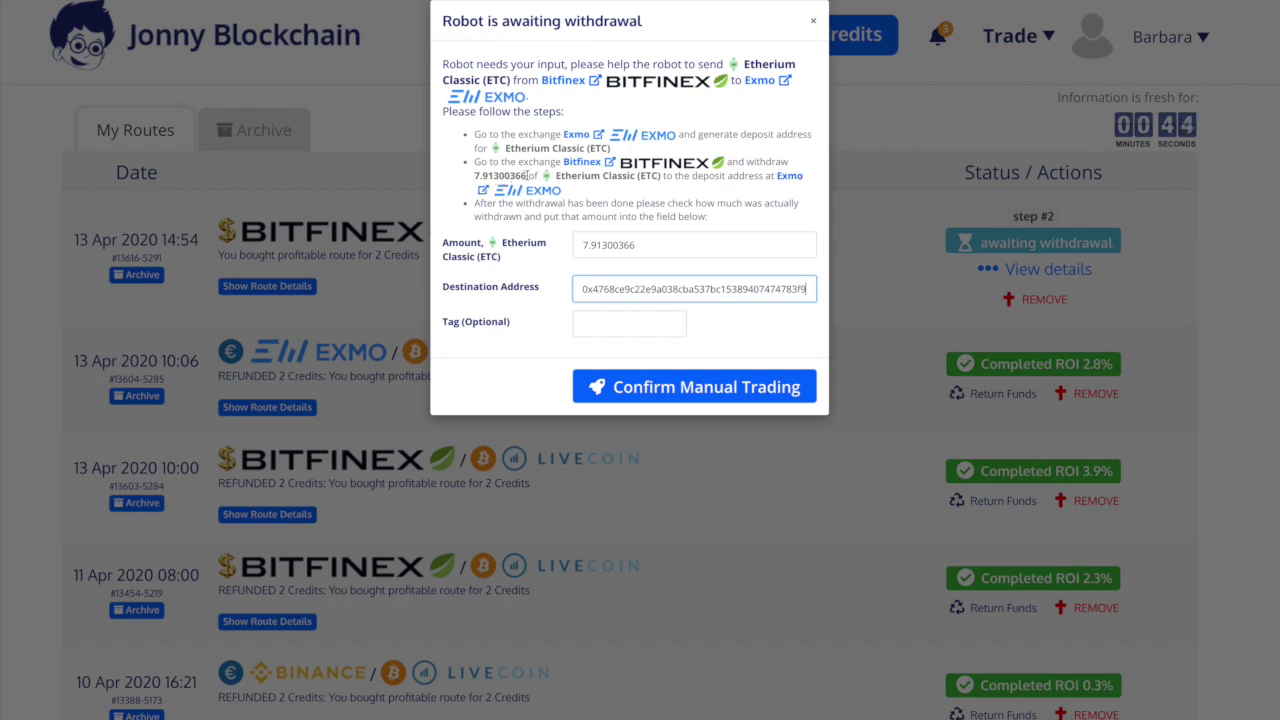
left_click_drag(526, 177, 472, 176)
key("ctrl+c")
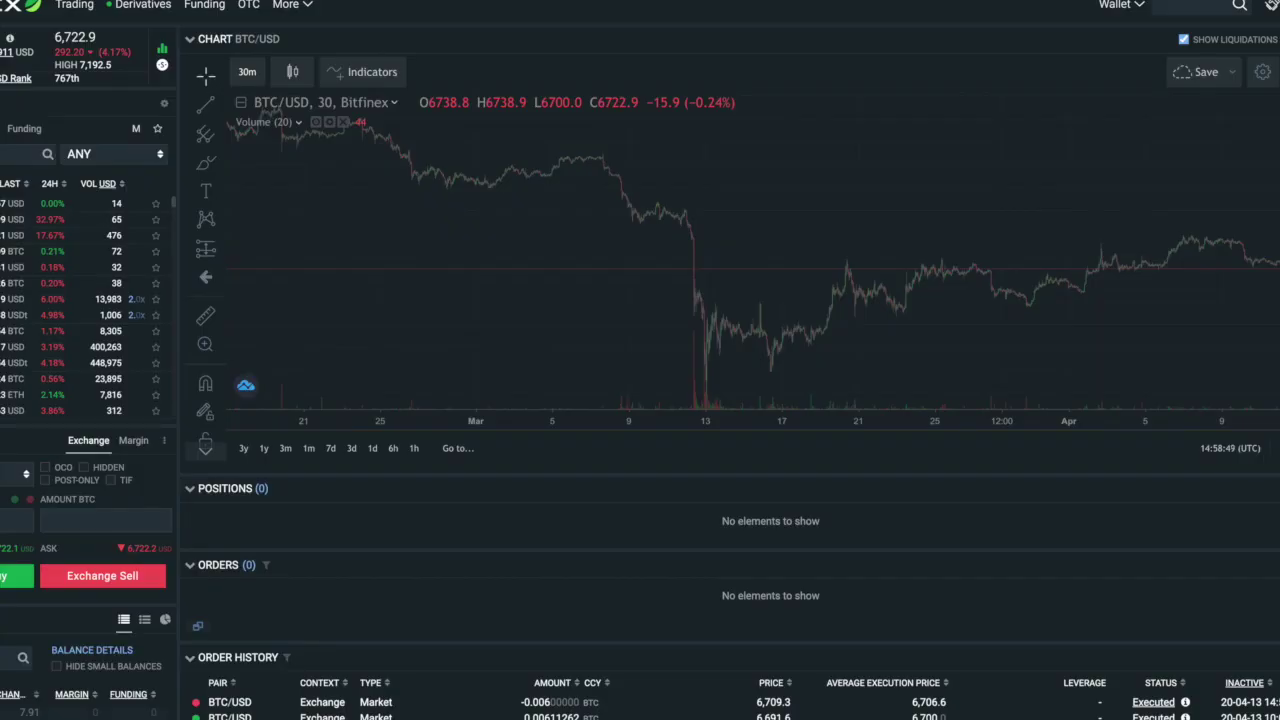
Start a new Bitfinex withdrawal of 7.91300366 Ethereum Classic (ETC).
mouse_move(1120, 4)
left_click(1155, 62)
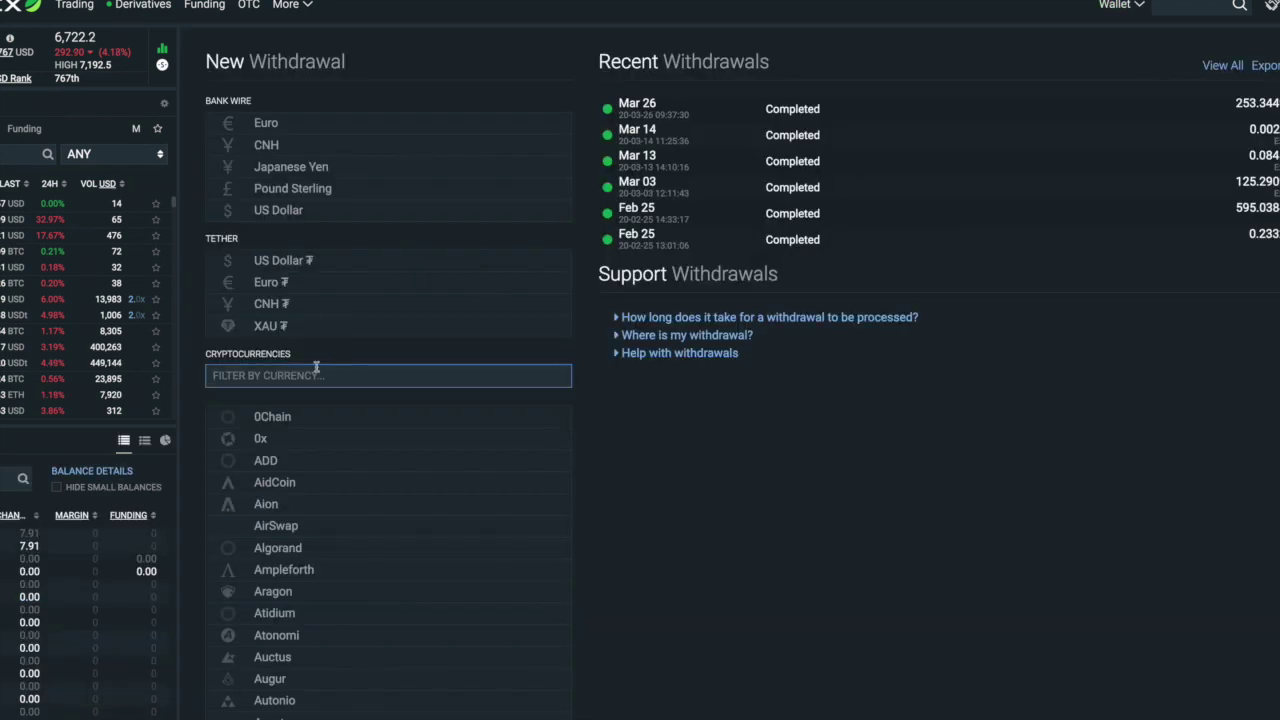
type("etc")
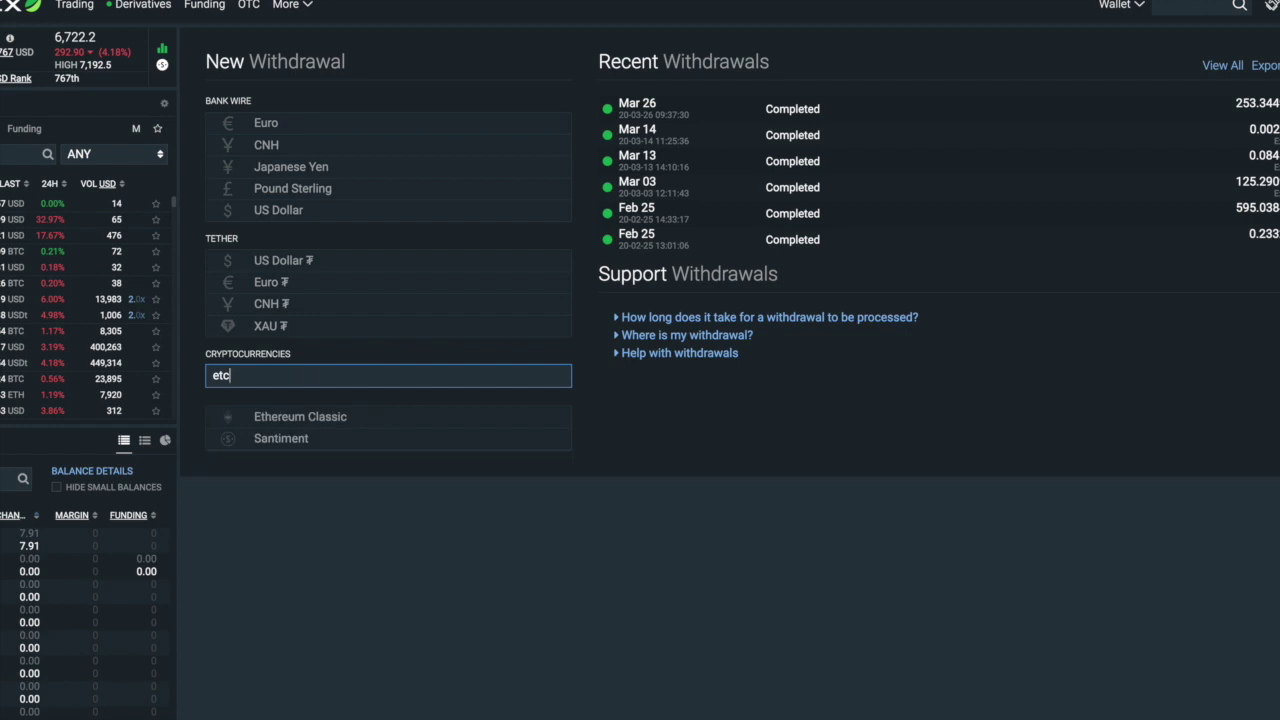
left_click(297, 421)
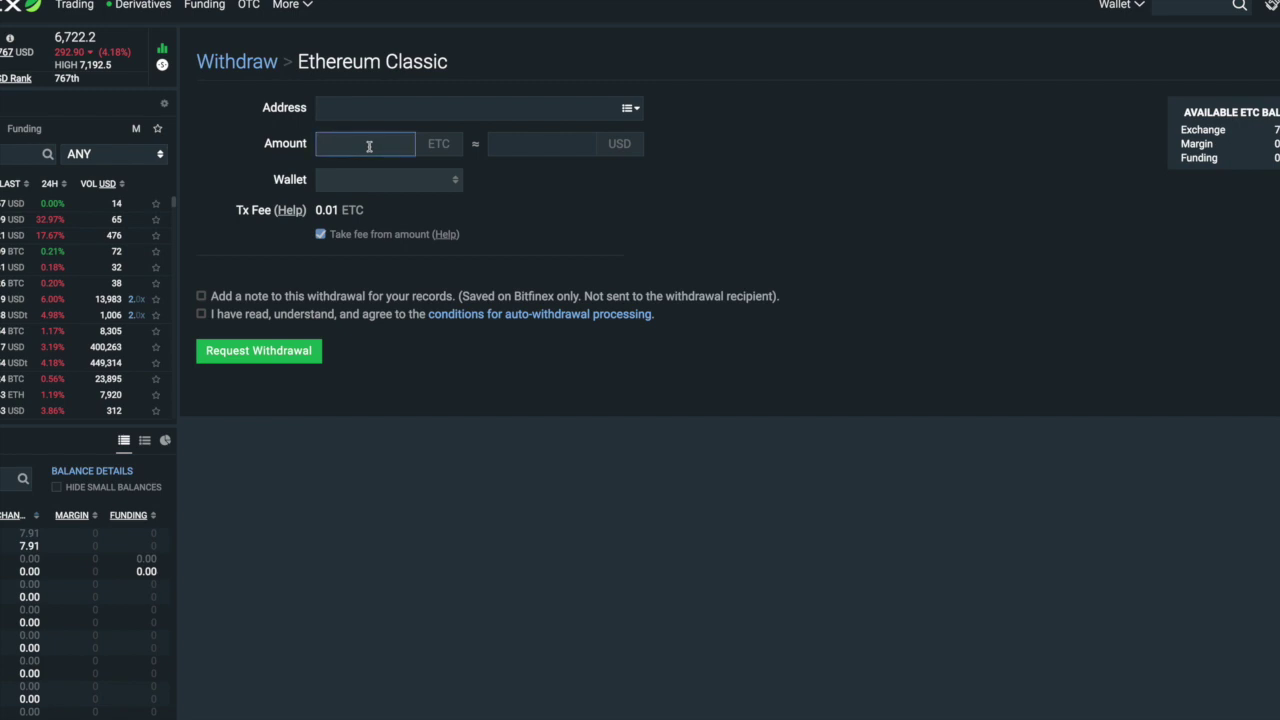
key("ctrl+v")
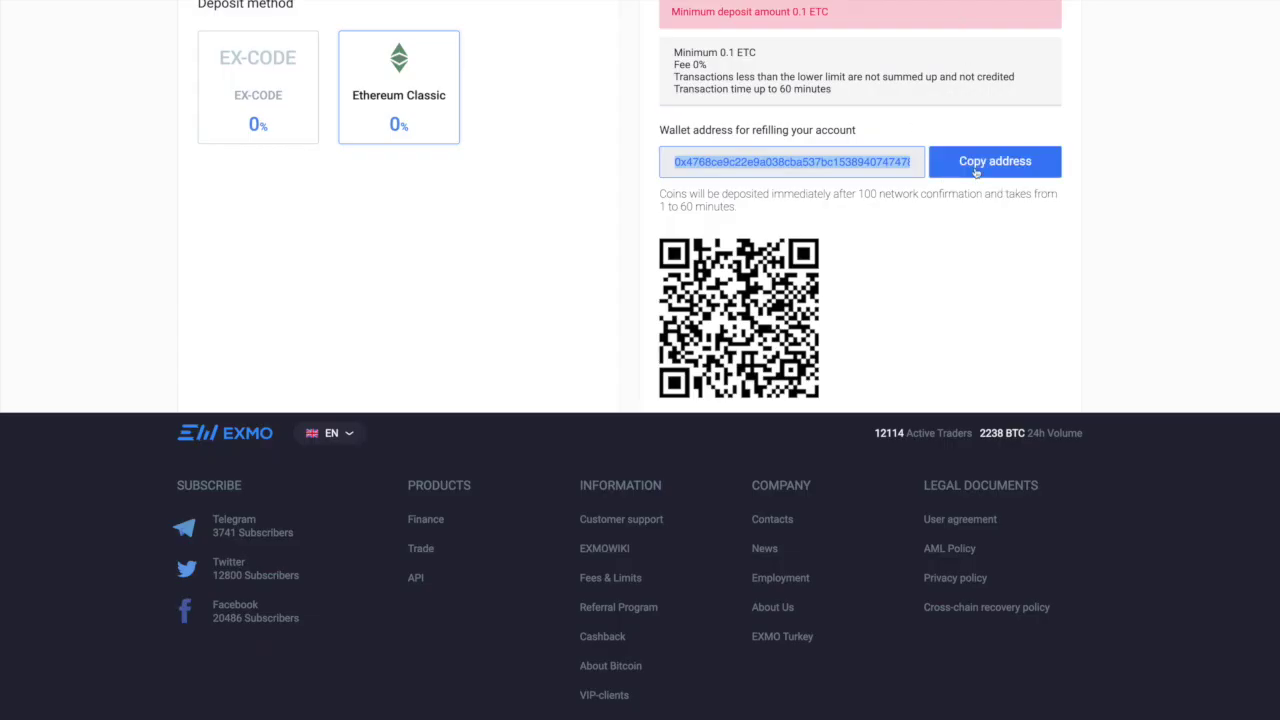
Send it from the exchange wallet to the EXMO deposit address, agree to auto-withdrawal, and request it.
left_click(975, 168)
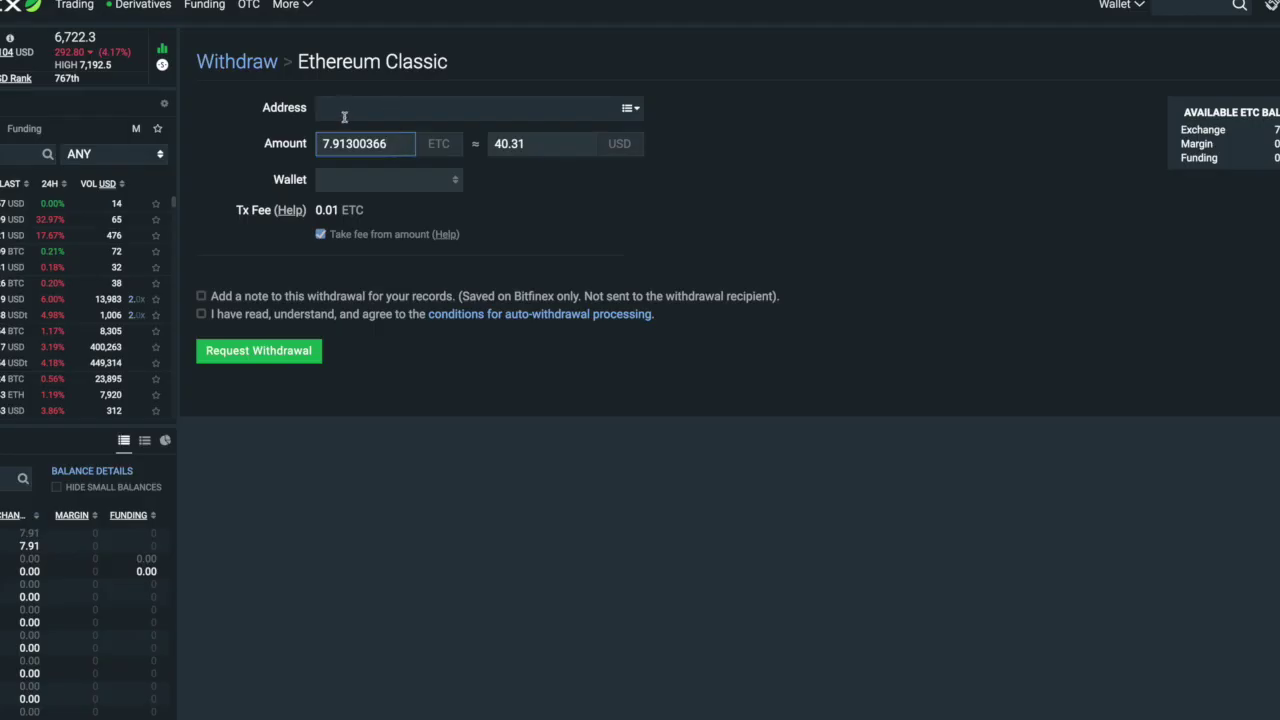
left_click(342, 112)
key("ctrl+v")
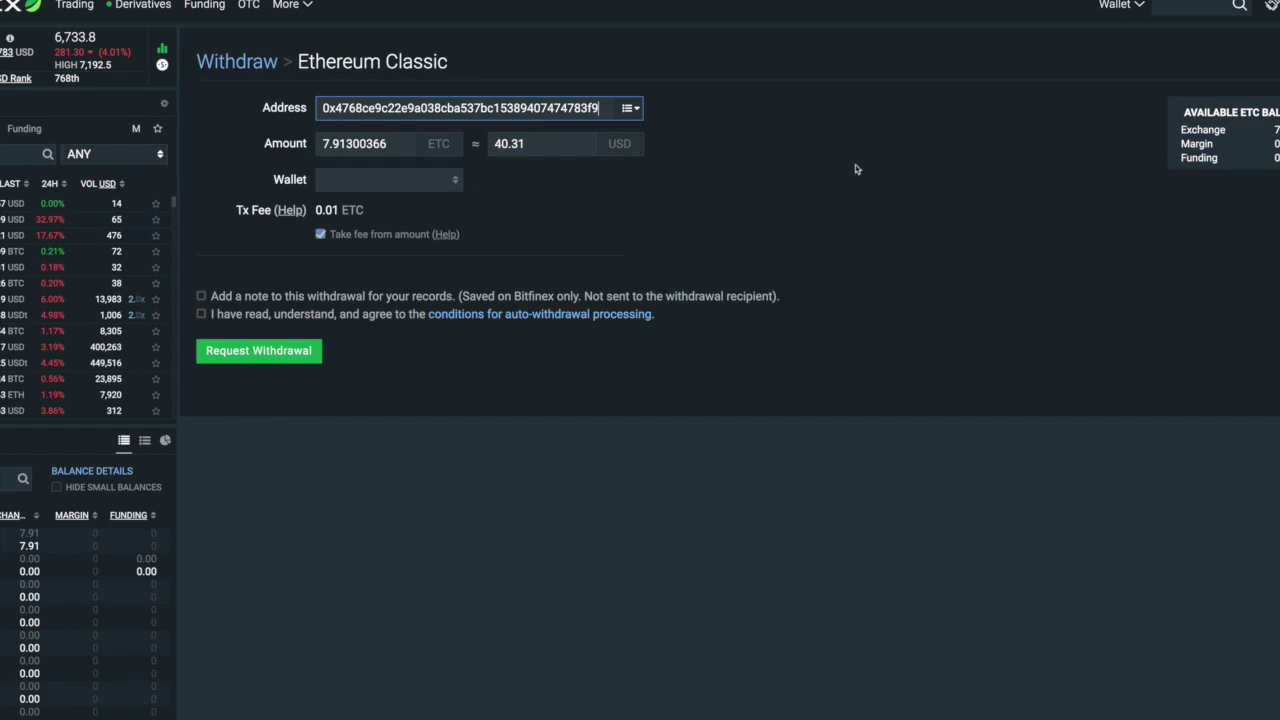
left_click(451, 179)
left_click(400, 201)
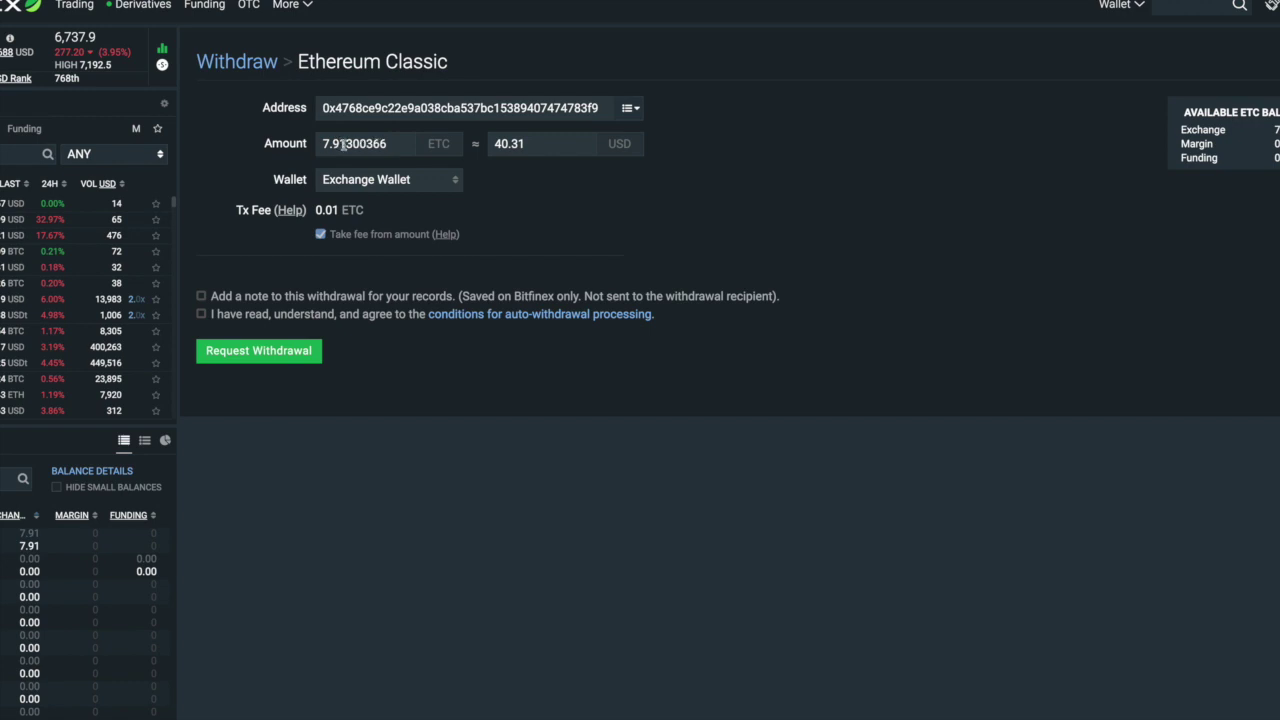
left_click(202, 314)
left_click(280, 356)
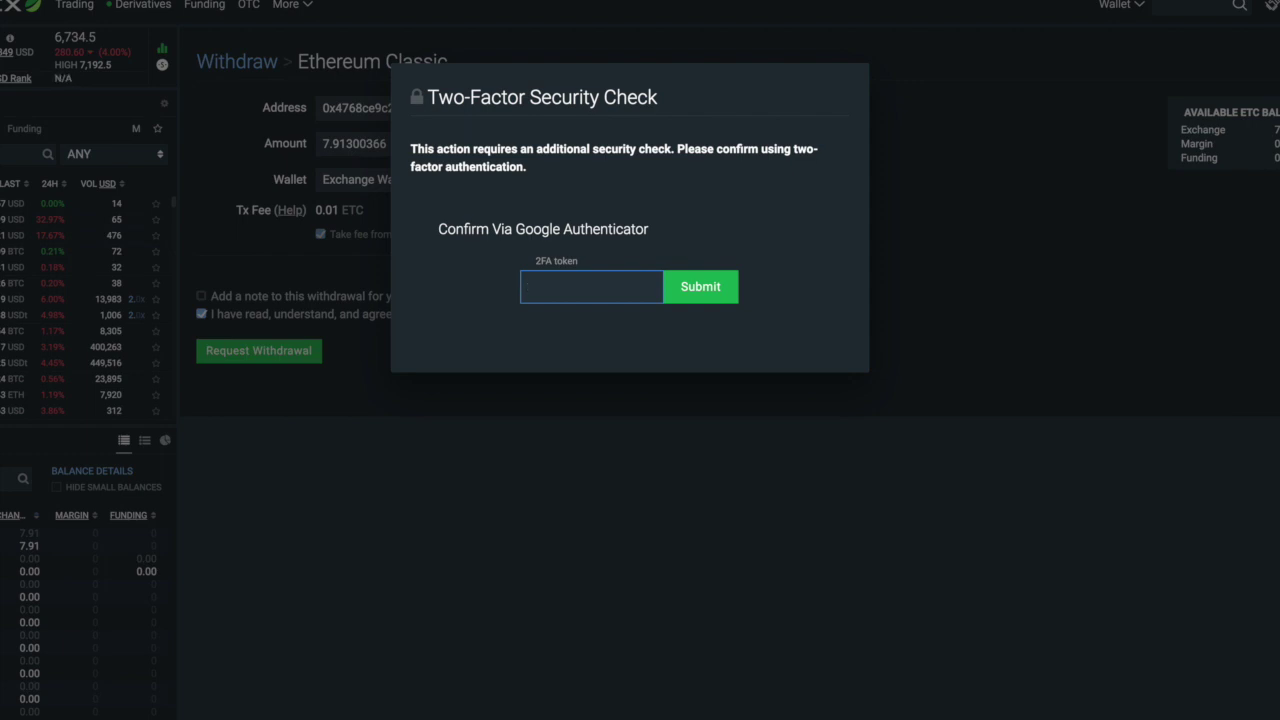
Submit the authenticator's Bitfinex code as the 2FA token.
left_click(780, 718)
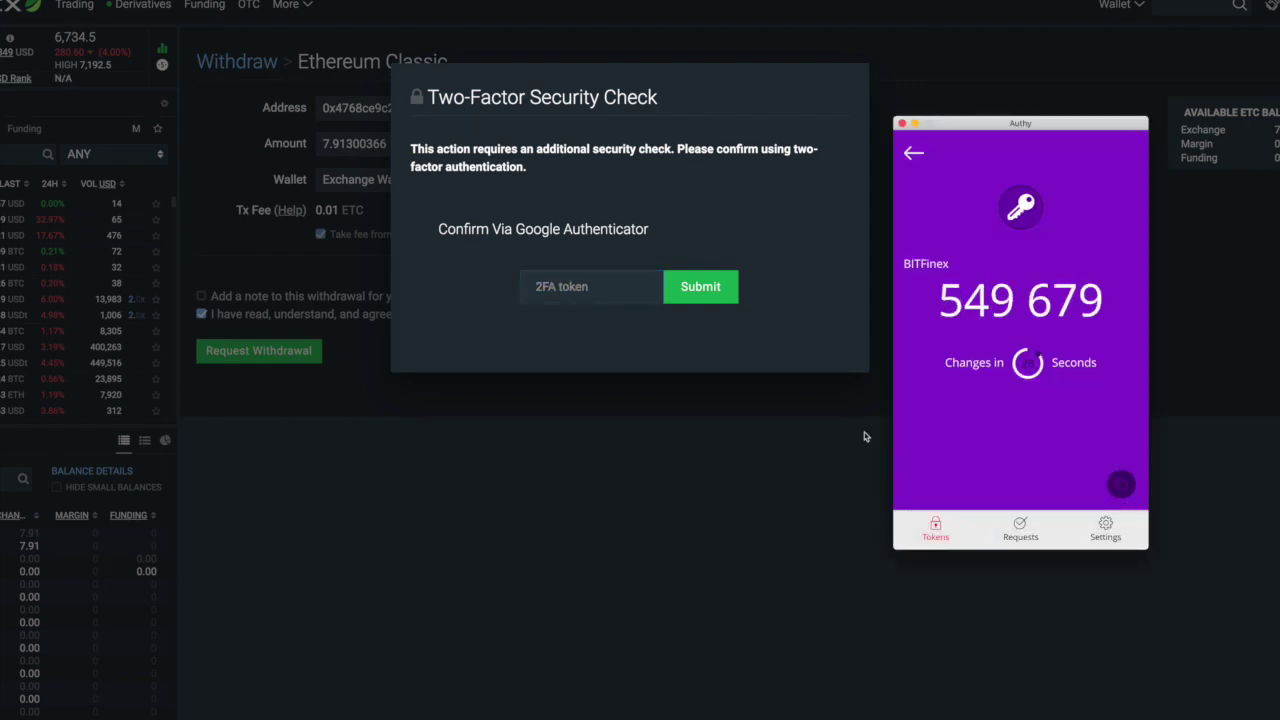
left_click(1121, 487)
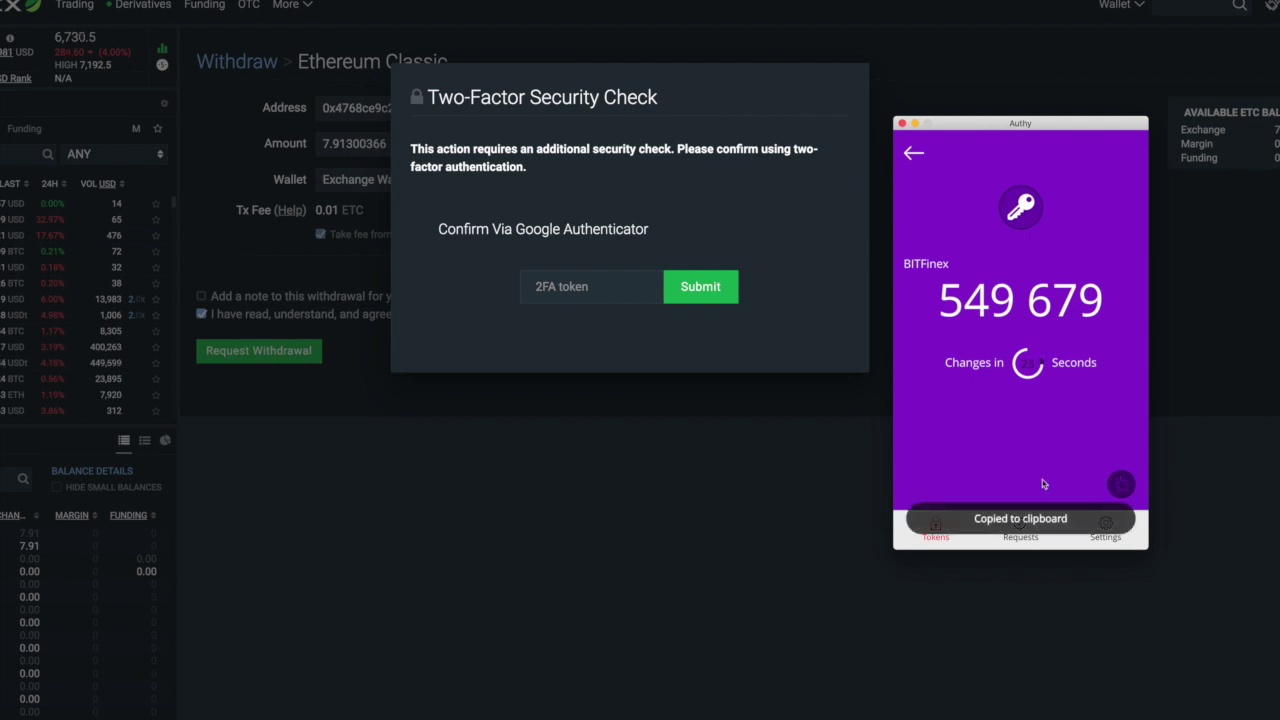
left_click(547, 288)
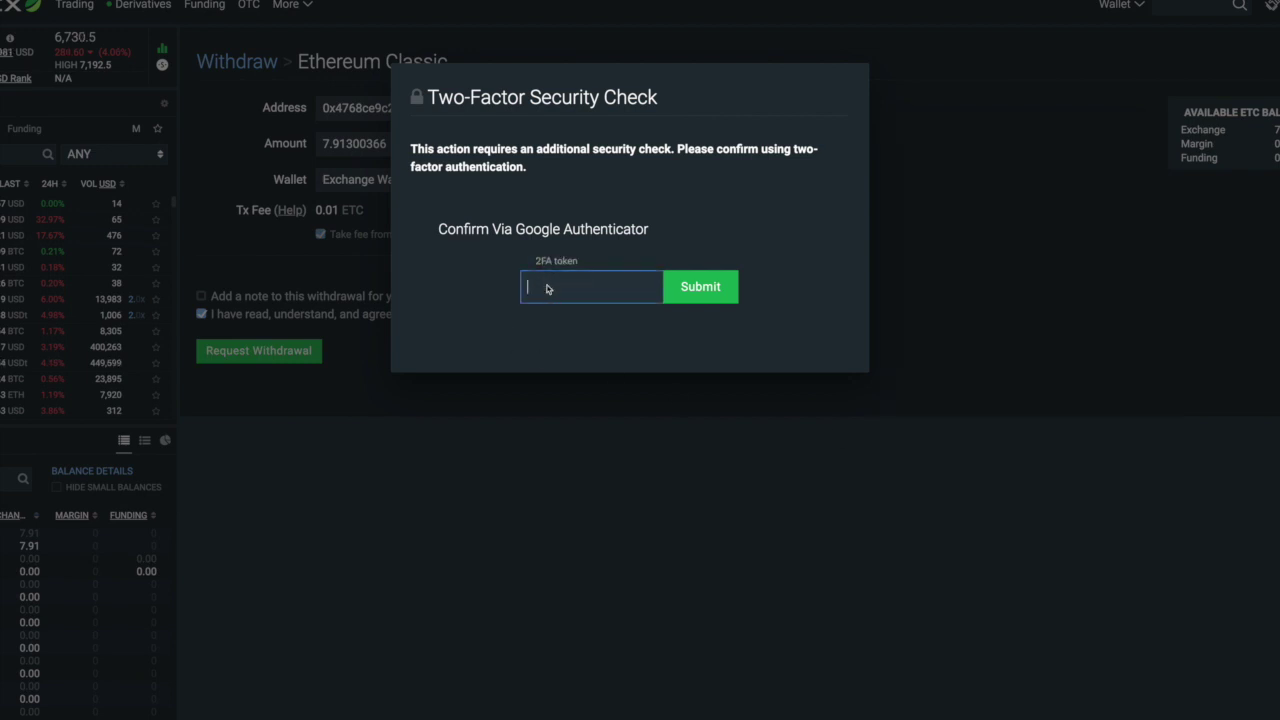
key("ctrl+v")
key("Return")
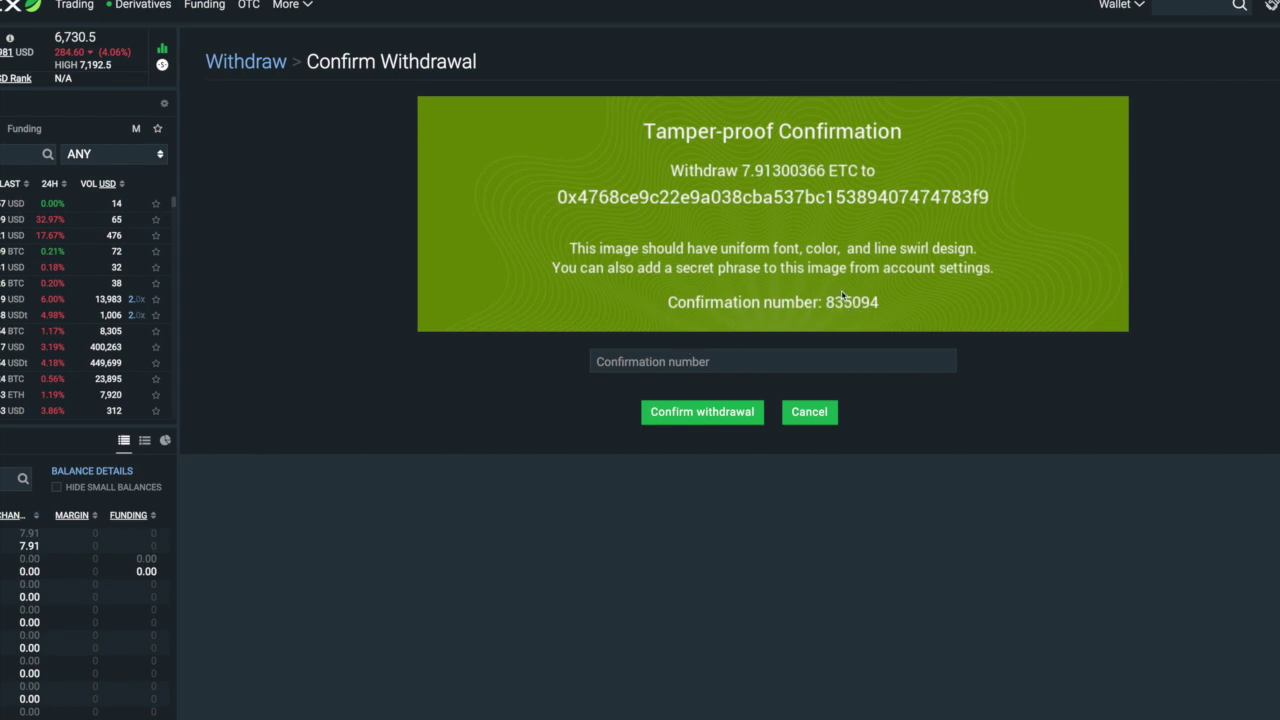
Enter the confirmation number, confirm the withdrawal, and dismiss the email-approval notice.
left_click(640, 361)
type("8")
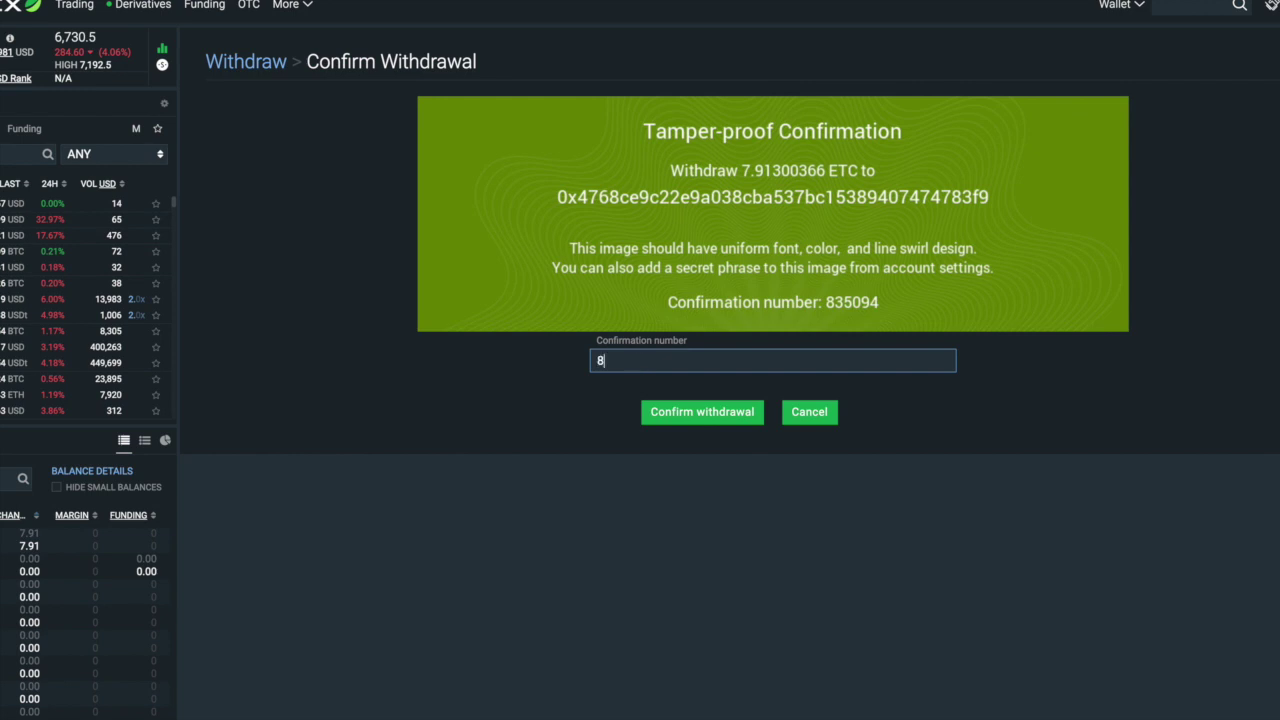
type("3509")
scroll(740, 362, "down", 1)
left_click(727, 364)
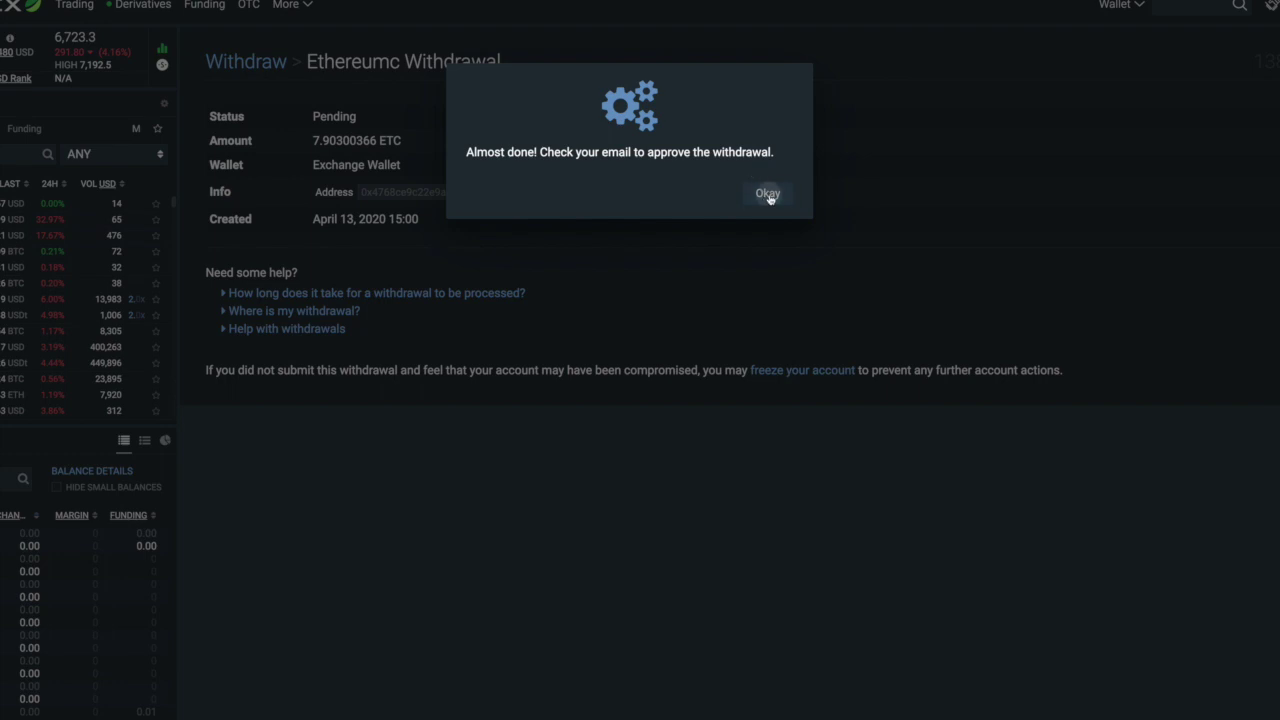
left_click(769, 196)
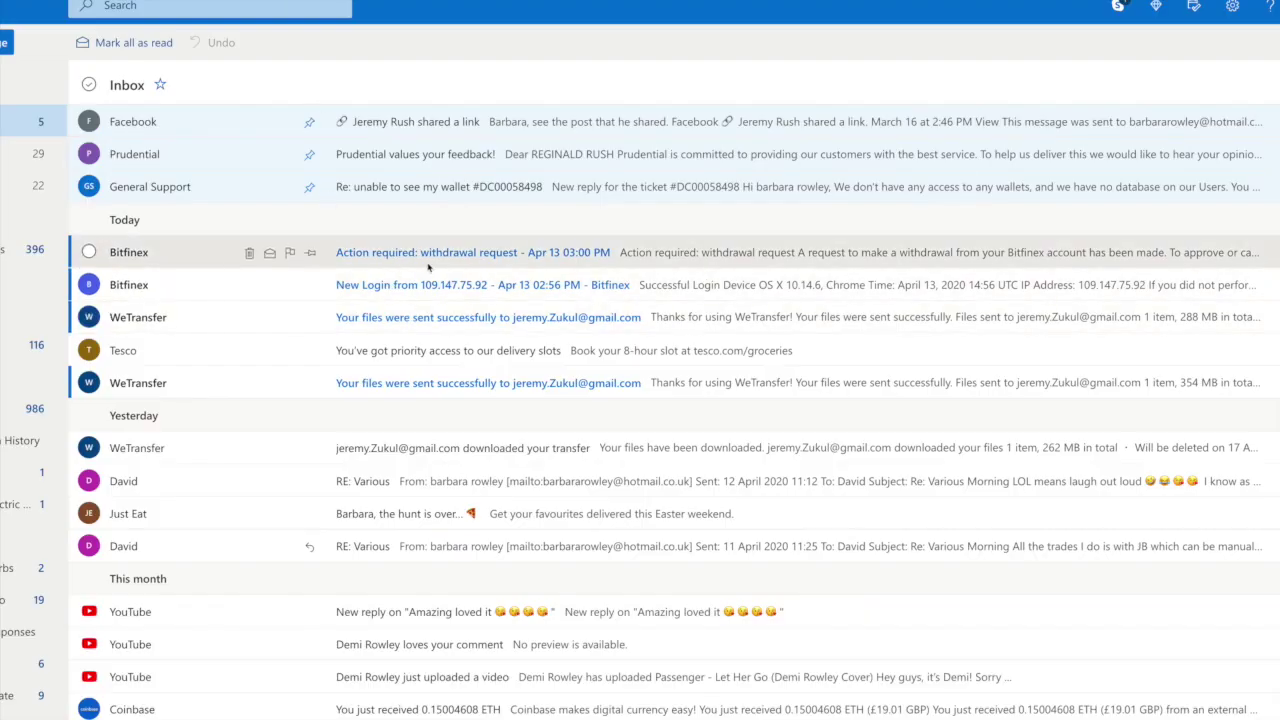
Approve the 7.90300366 ETC withdrawal from the Bitfinex email in Outlook, then return to Jonny Blockchain.
left_click(573, 262)
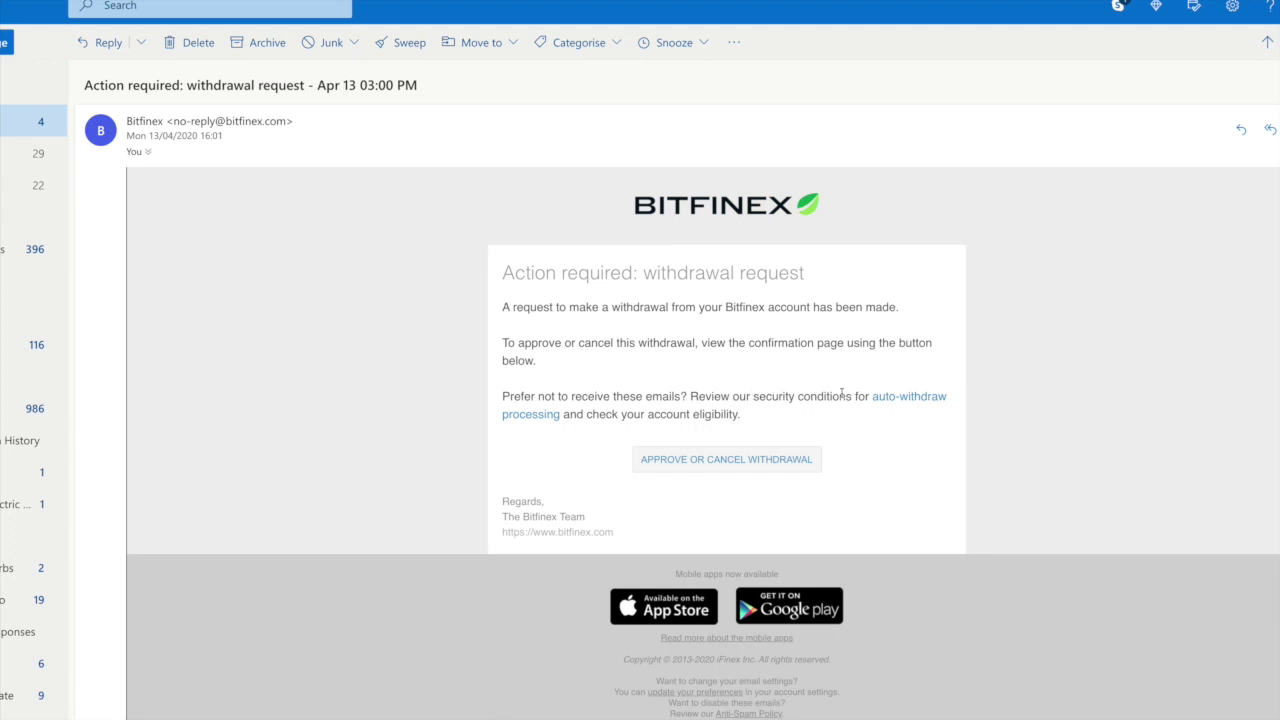
left_click(745, 468)
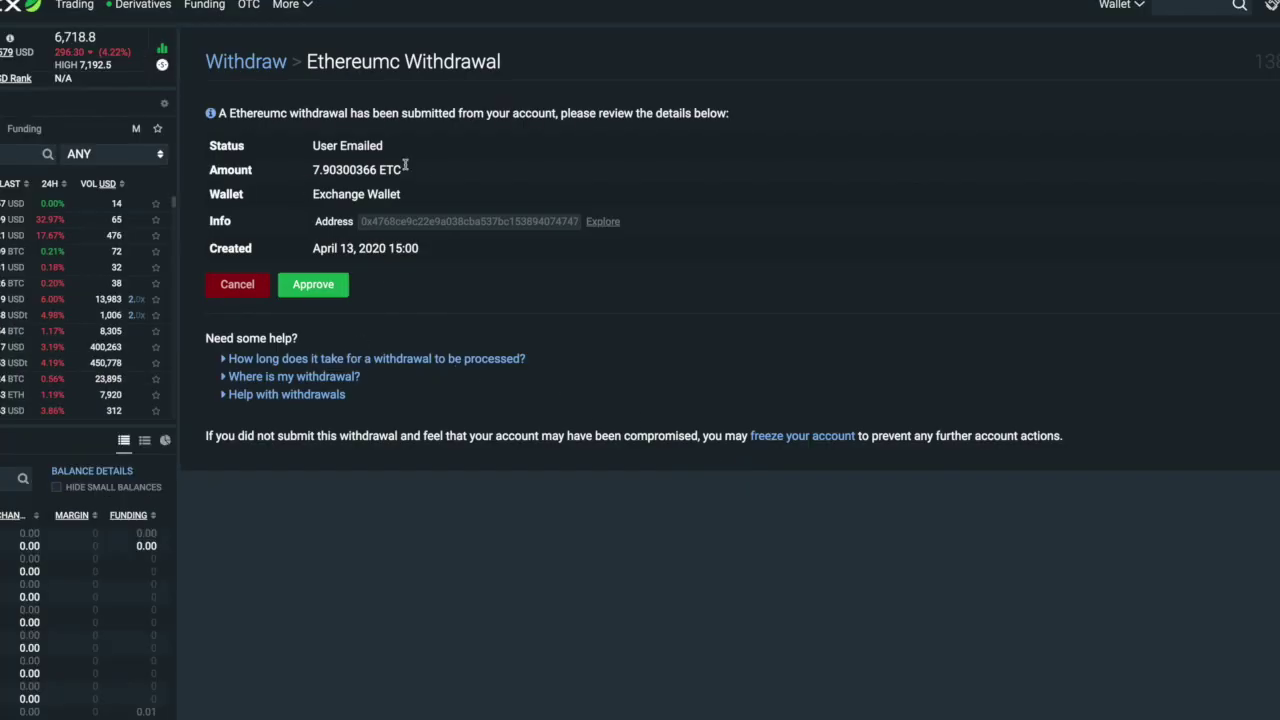
left_click_drag(378, 170, 313, 172)
key("ctrl+c")
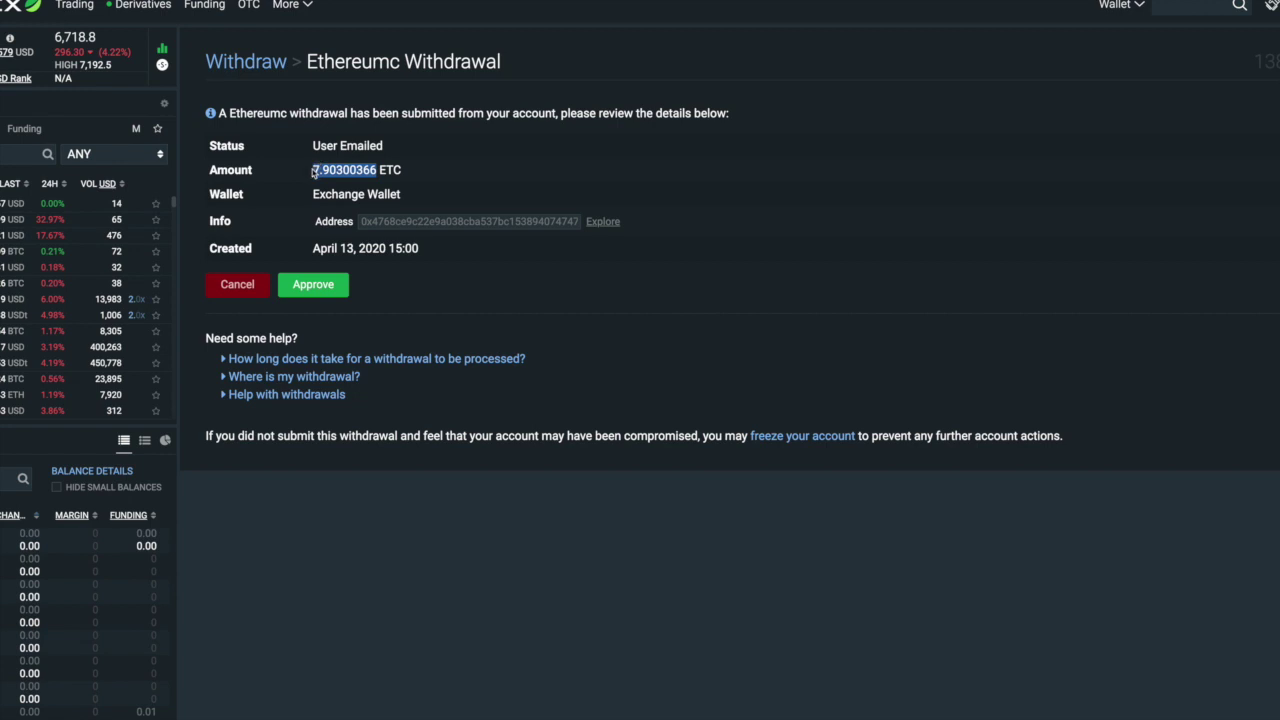
left_click(323, 286)
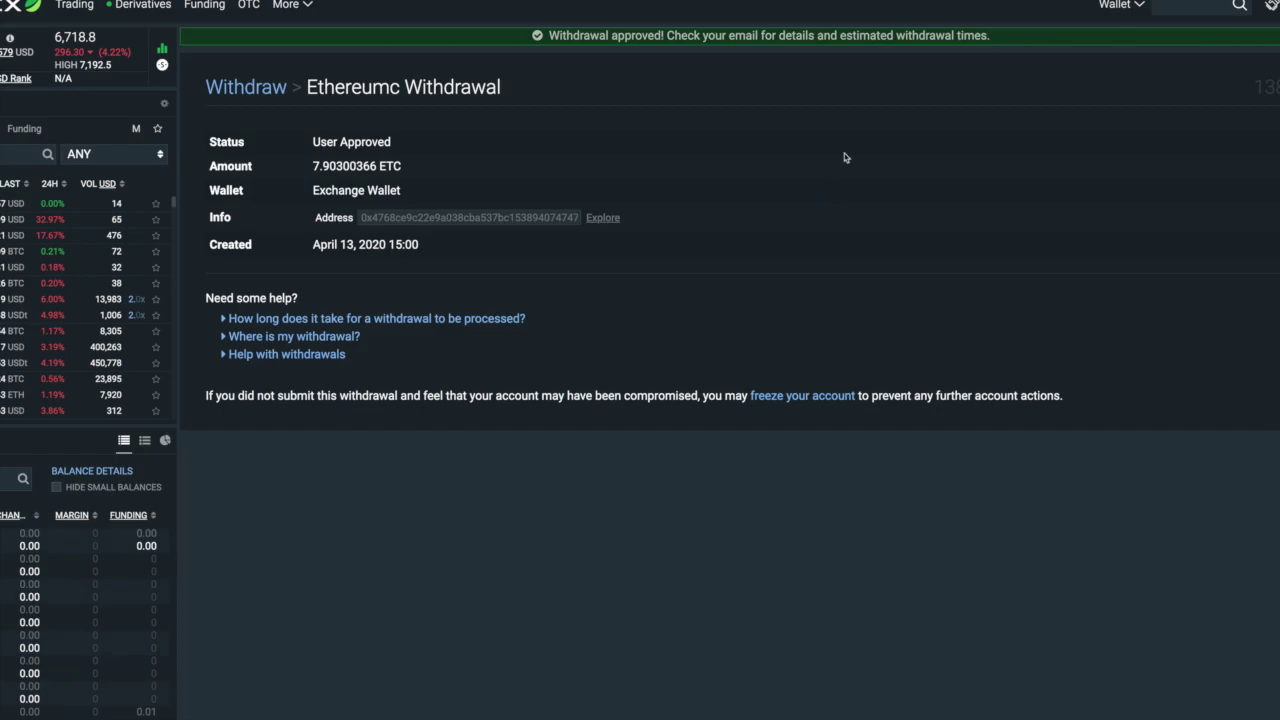
key("ctrl+Tab")
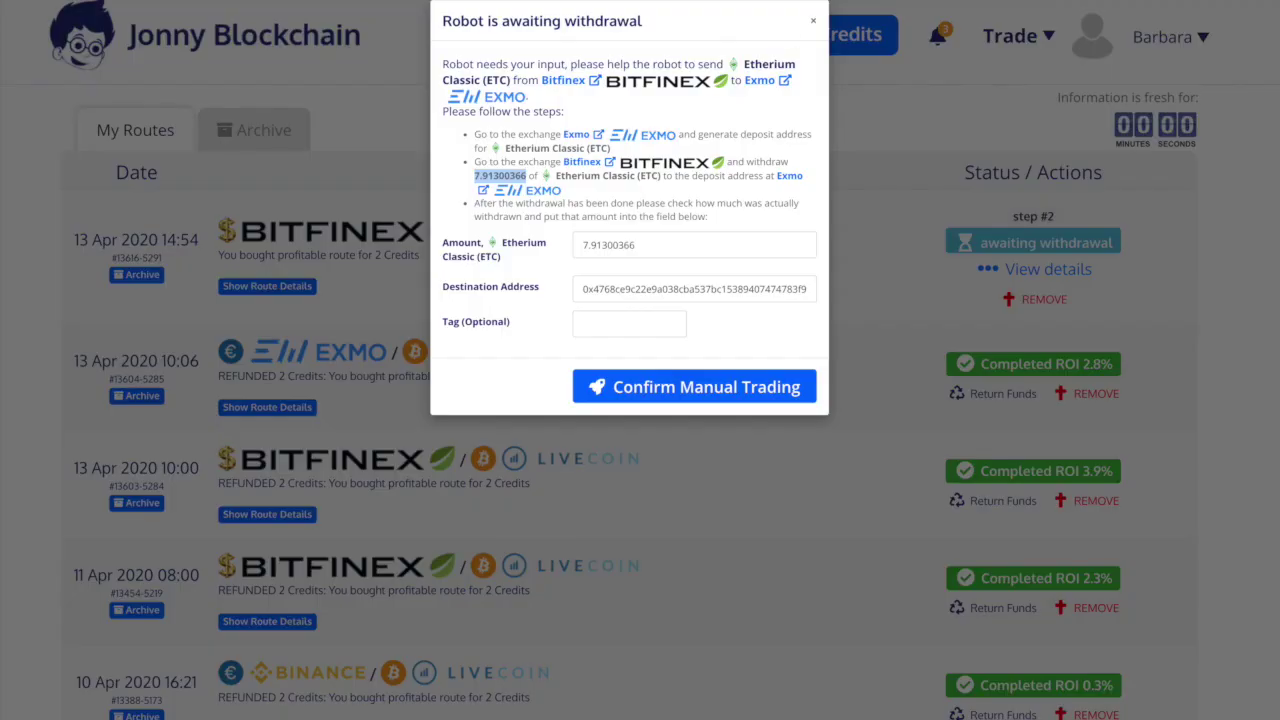
Correct the route's withdrawn amount to 7.90300366 ETC, confirm manual trading, and refresh My Routes.
left_click_drag(637, 245, 577, 243)
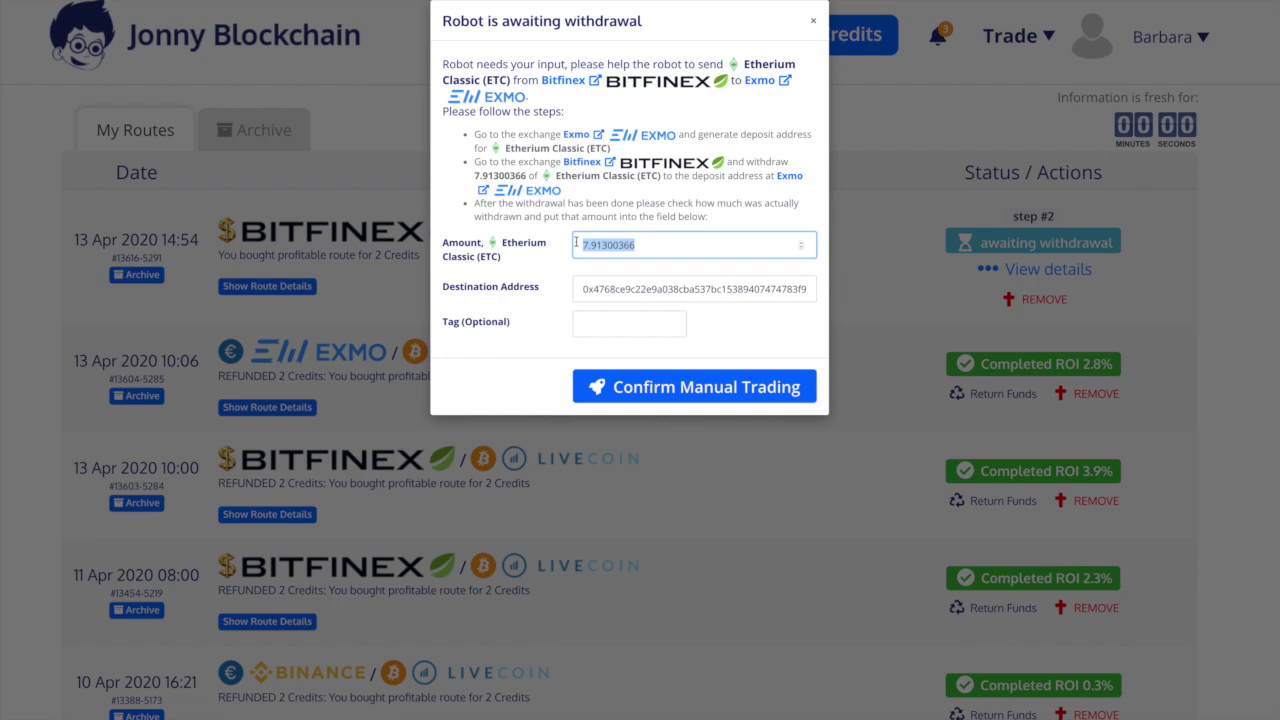
key("ctrl+v")
left_click(670, 390)
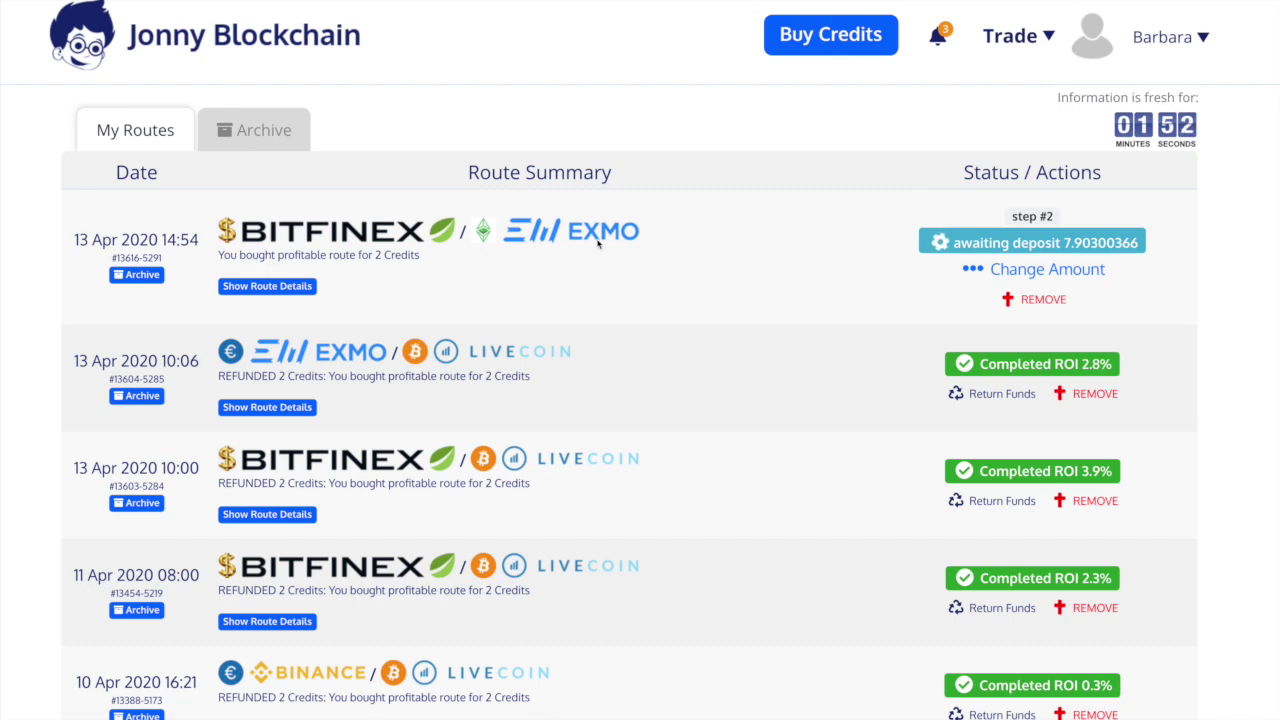
left_click(240, 290)
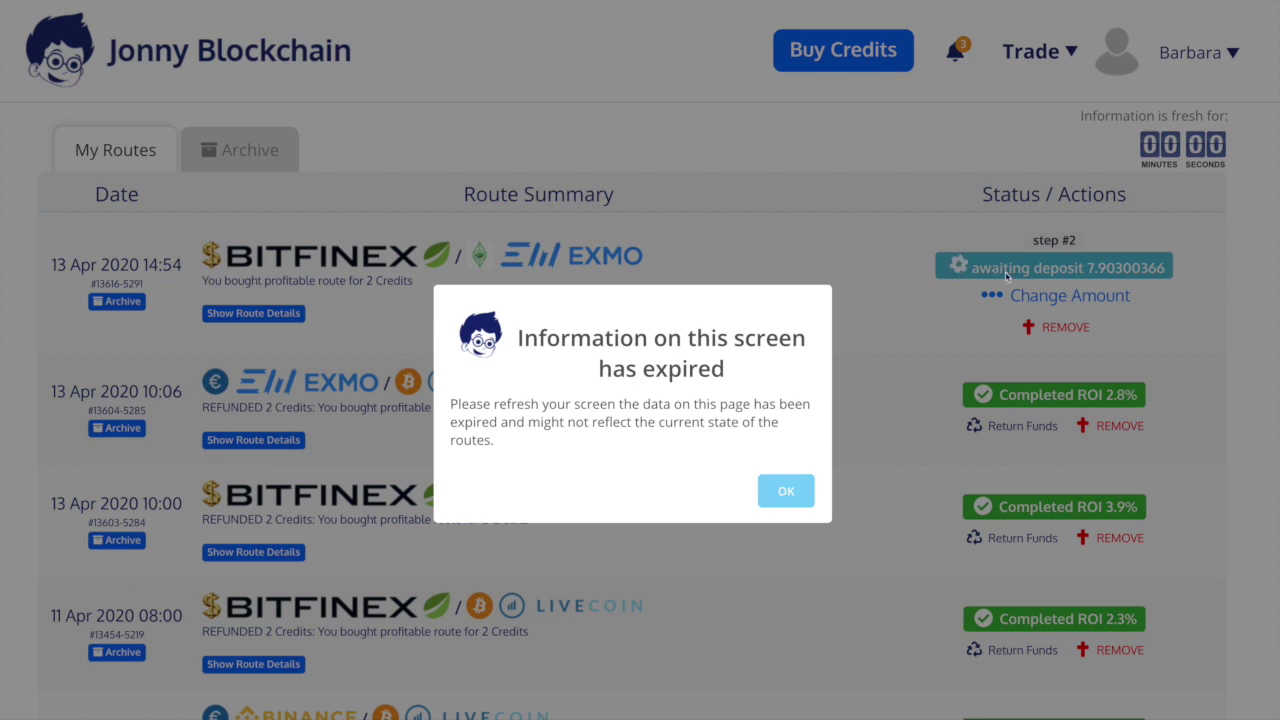
left_click(778, 500)
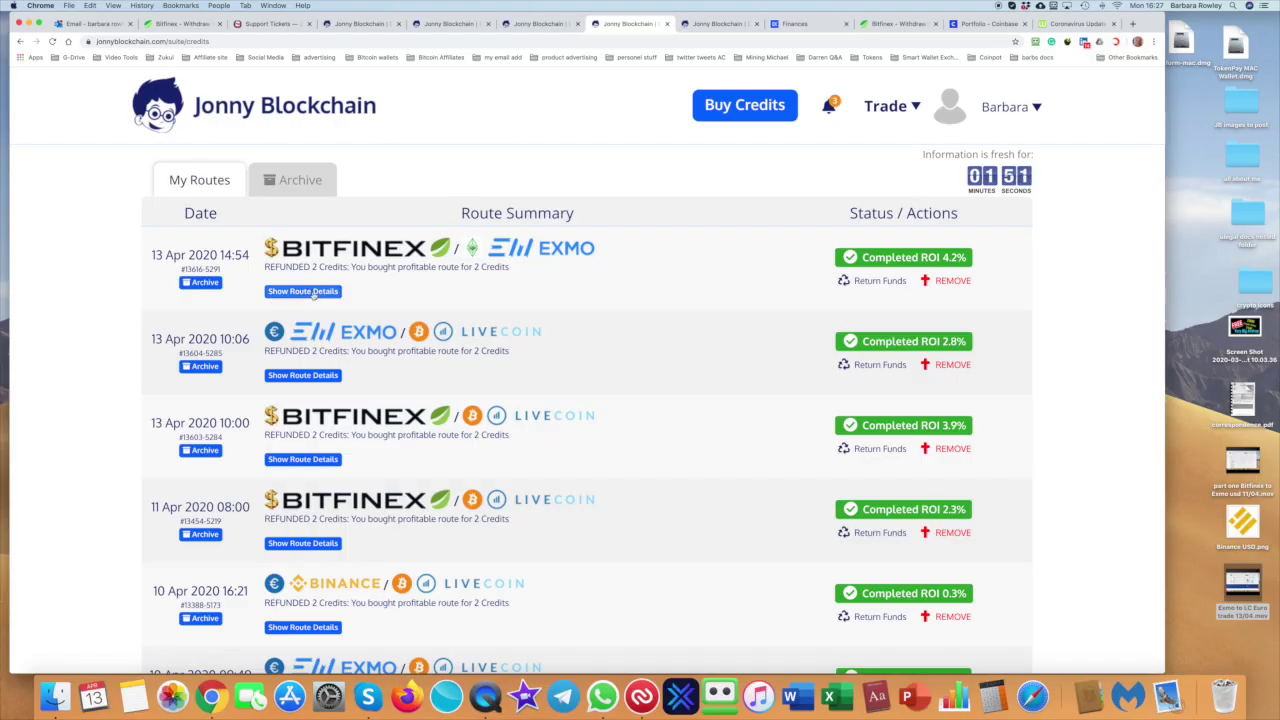
Show the details of the completed Bitfinex→EXMO route.
left_click(313, 292)
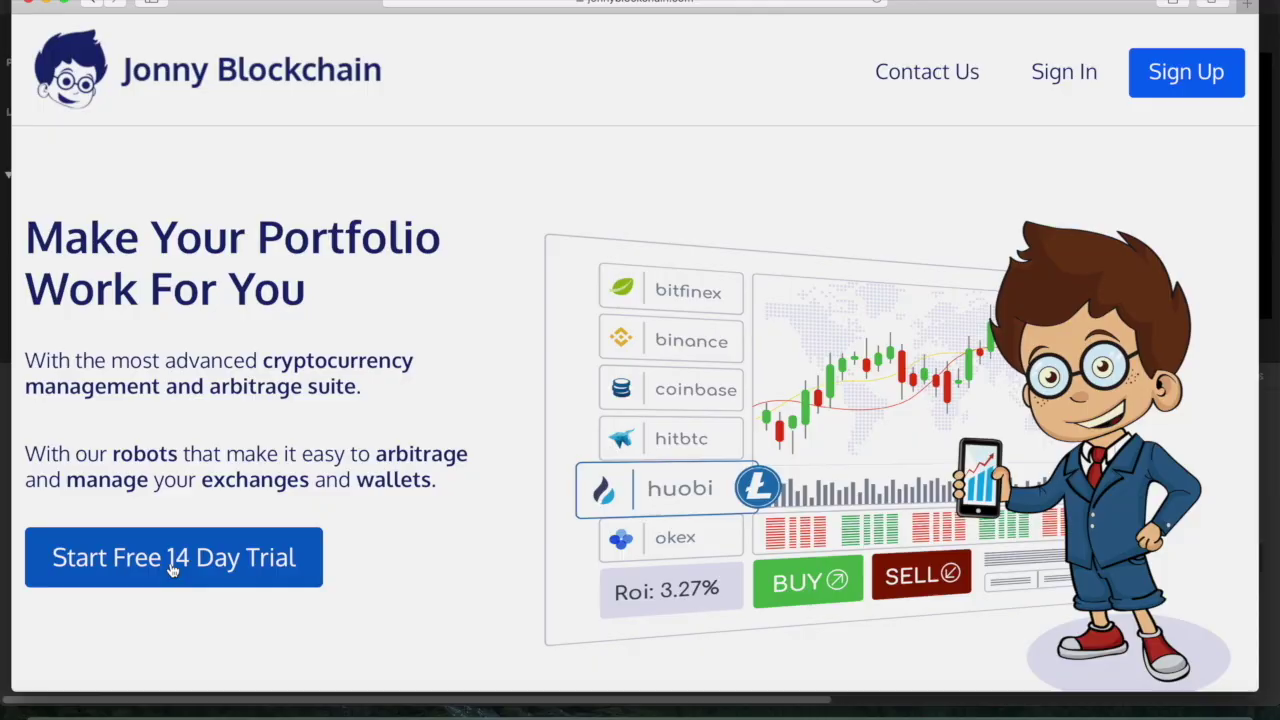
Start the free trial sign-up and select the Starter Account: 14 DAY FREE ACCESS package.
left_click(172, 557)
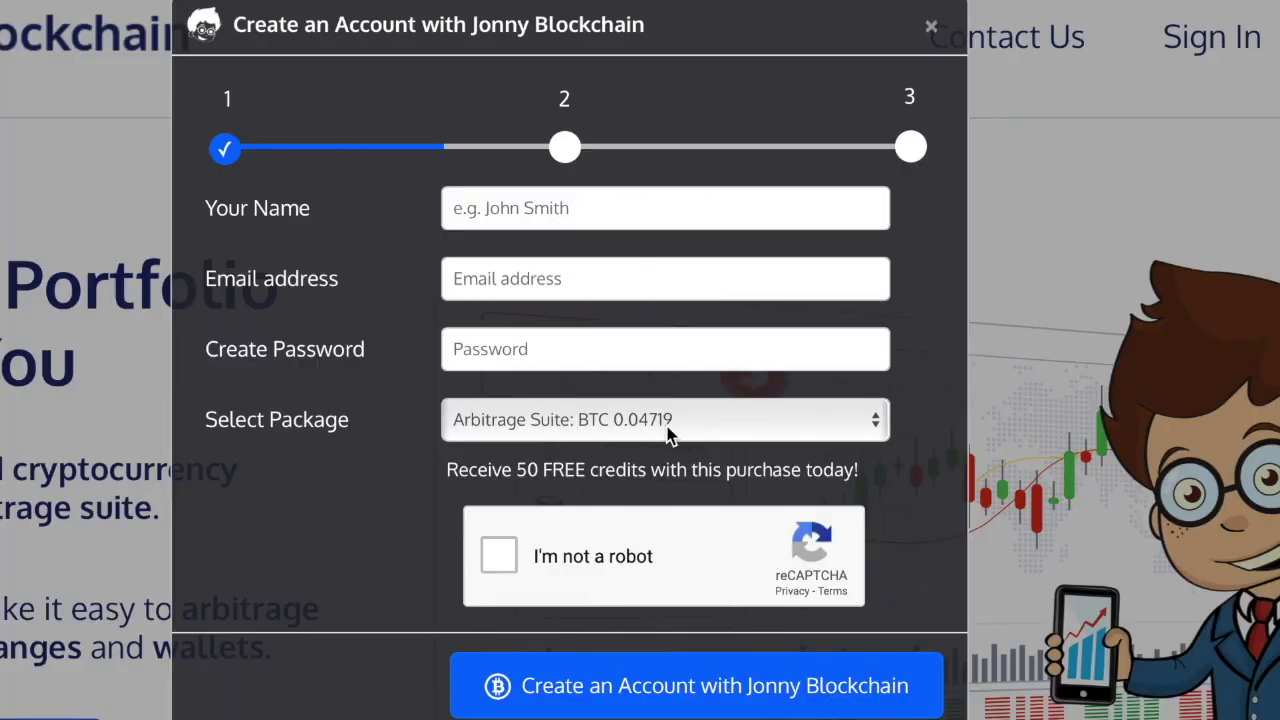
left_click(668, 428)
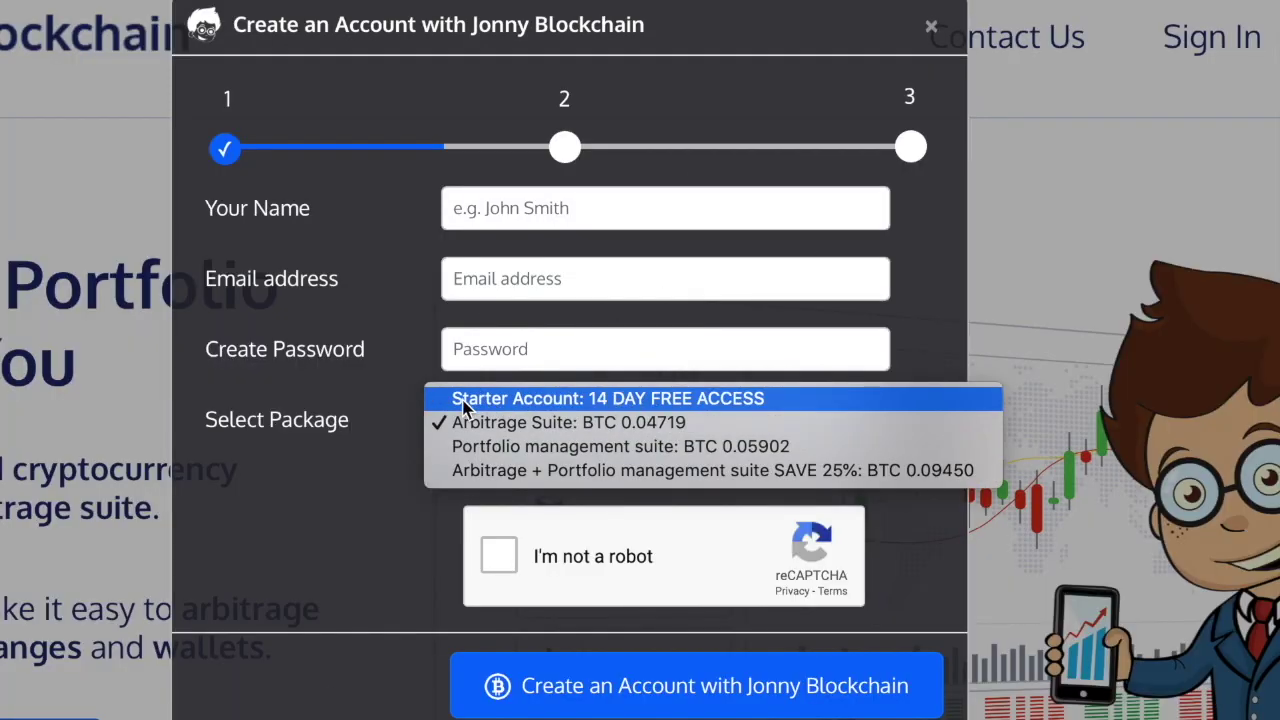
left_click(522, 406)
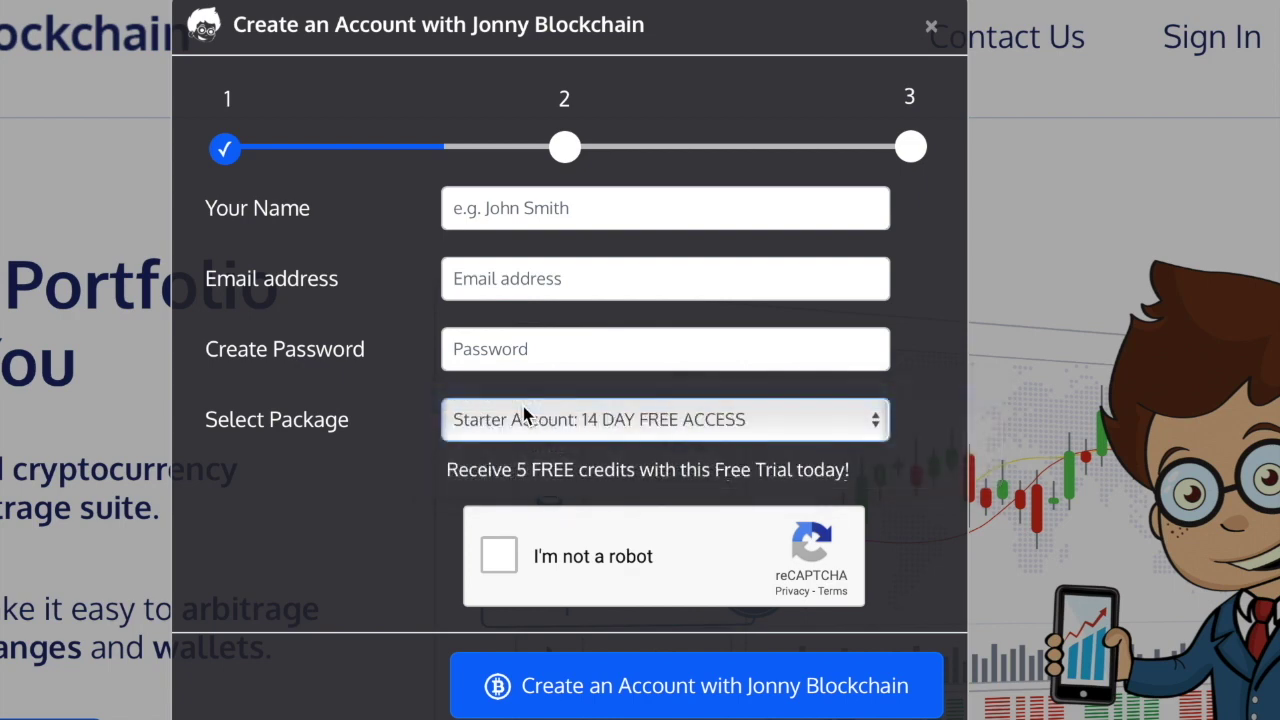